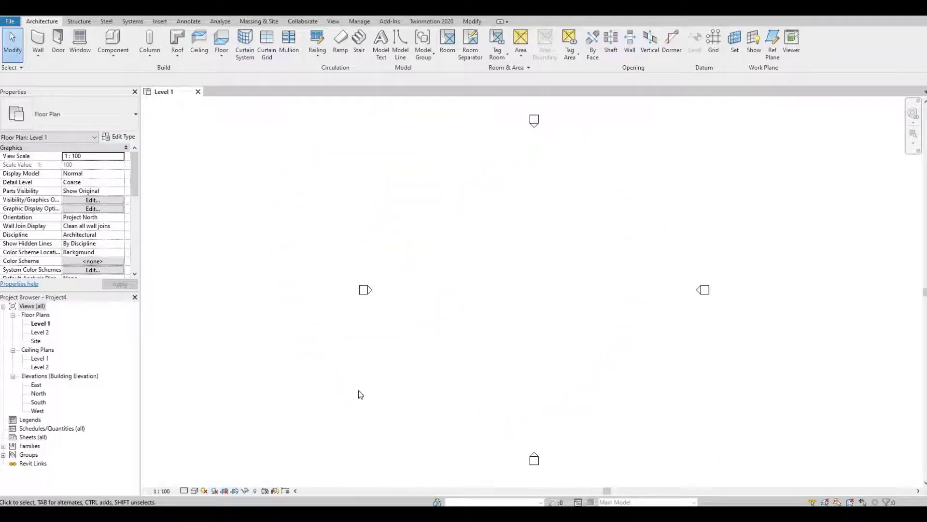
# Open the South elevation and select Level 2.
pyautogui.doubleClick(38, 402)
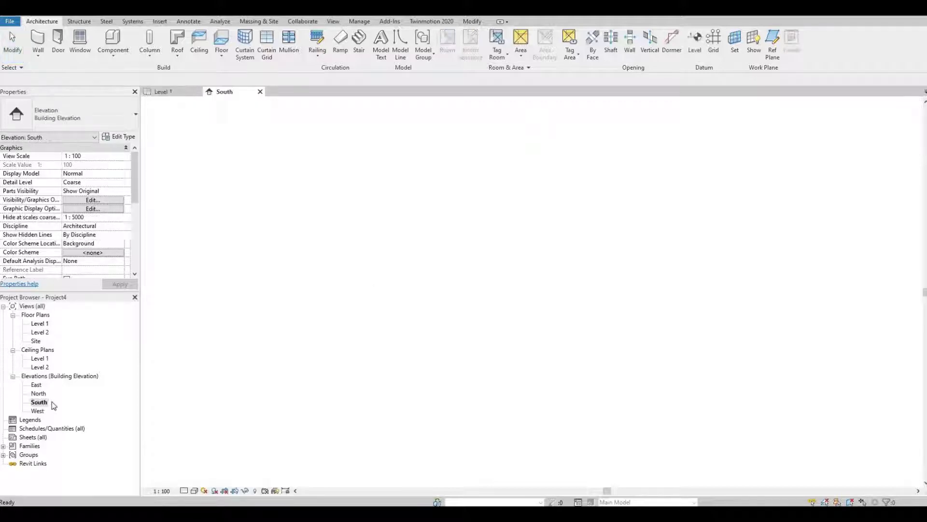
pyautogui.moveTo(530, 370); pyautogui.dragTo(536, 356, button='middle')
pyautogui.scroll(-2, 536, 355)
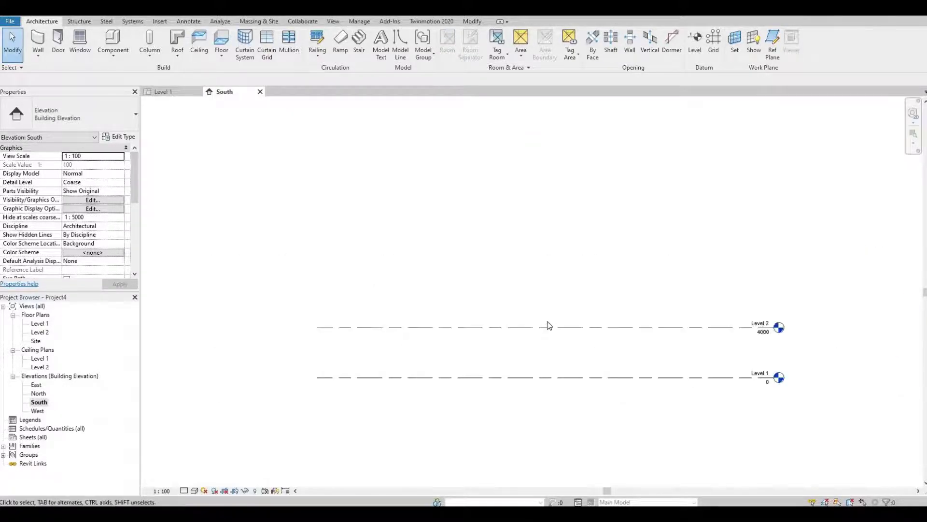
pyautogui.click(547, 327)
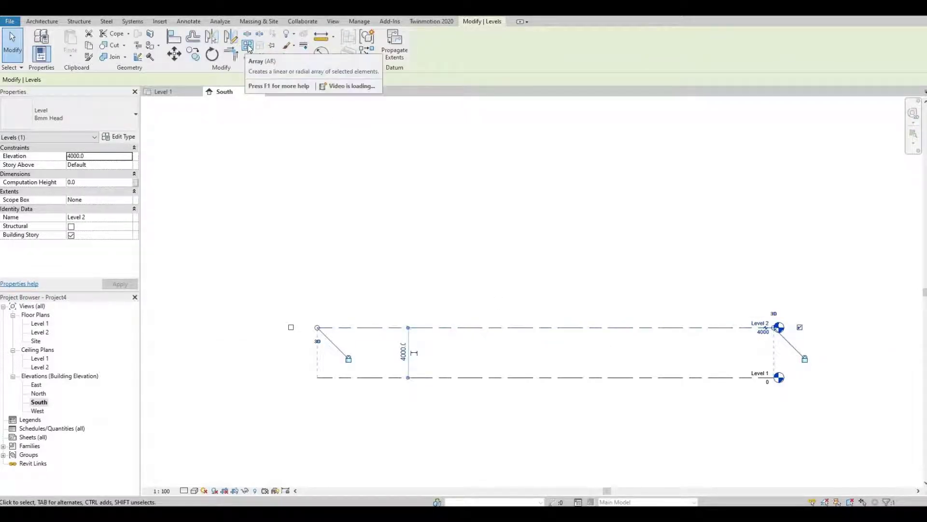
# Array Level 2 into 27 copies at 4000 mm spacing, reaching Level 28 at 108000.
pyautogui.click(248, 46)
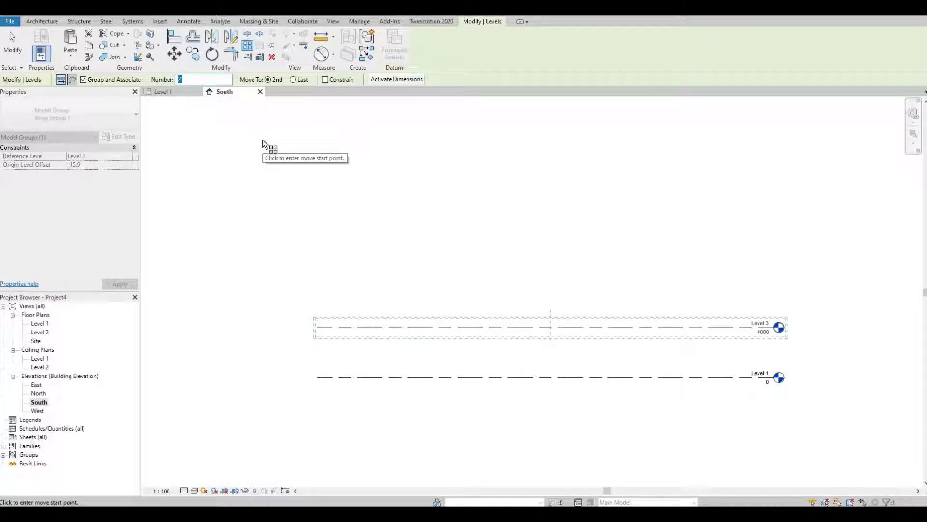
pyautogui.write('27')
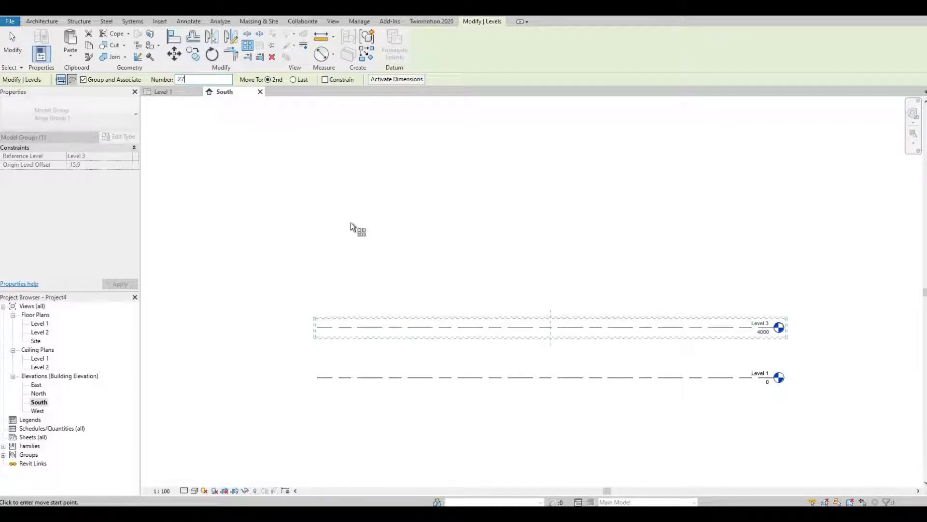
pyautogui.click(415, 327)
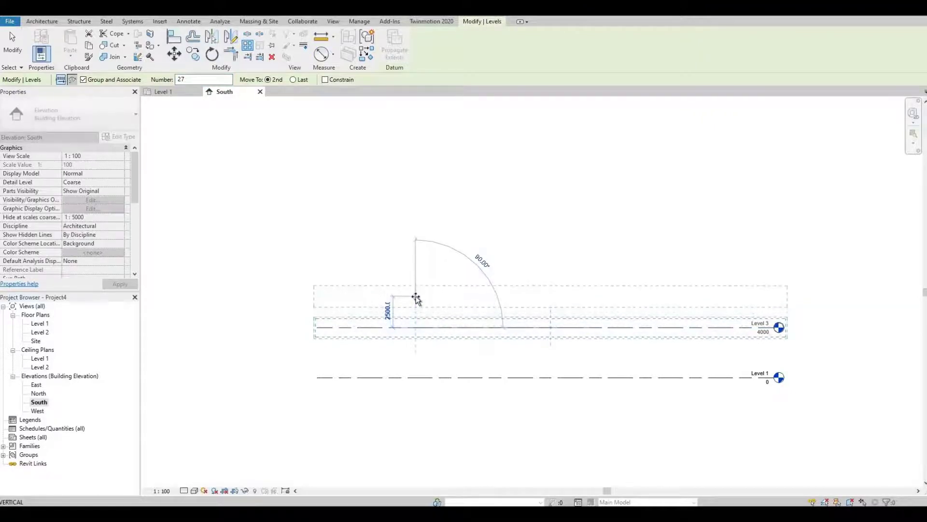
pyautogui.scroll(2, 415, 295)
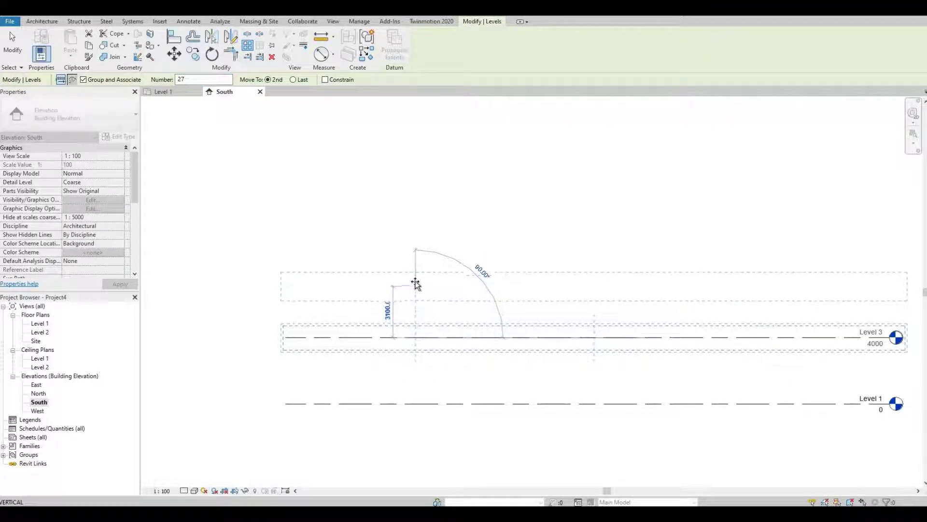
pyautogui.write('4000')
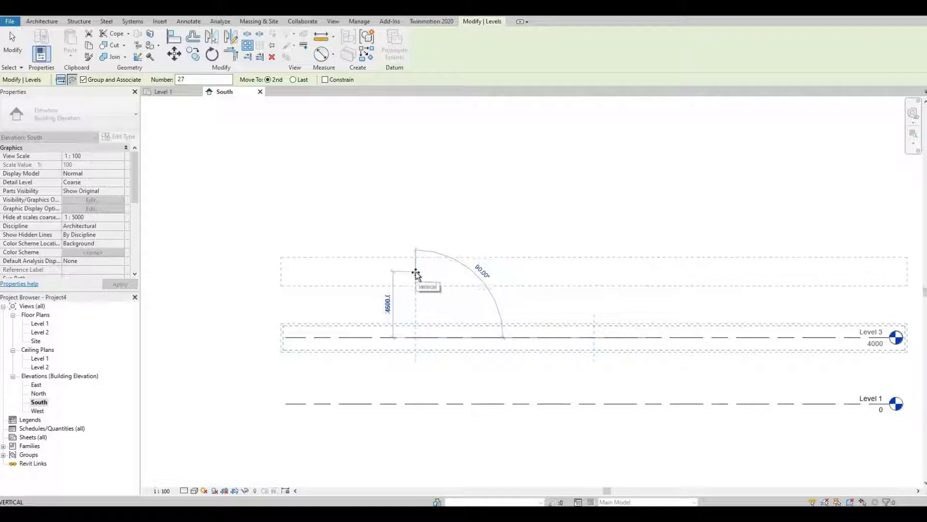
pyautogui.press('Return')
pyautogui.scroll(-6, 458, 387)
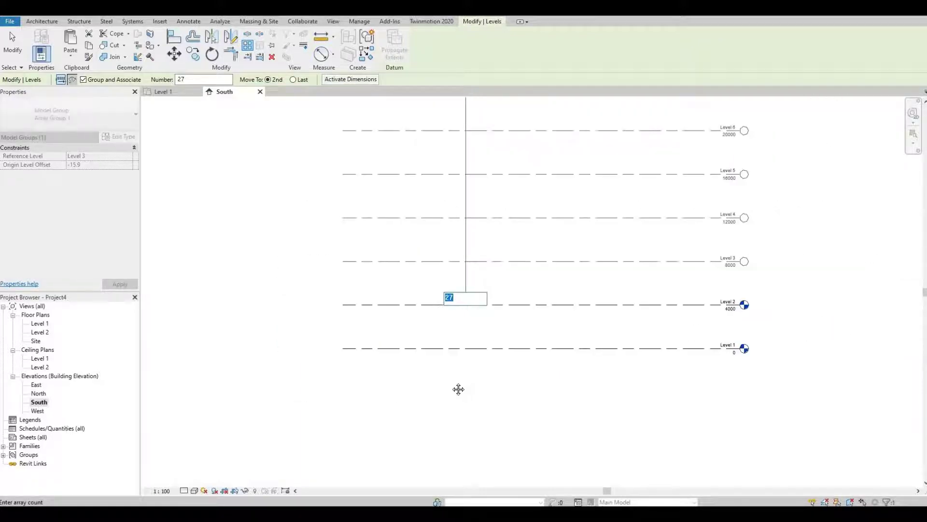
pyautogui.press('Return')
pyautogui.scroll(5, 527, 145)
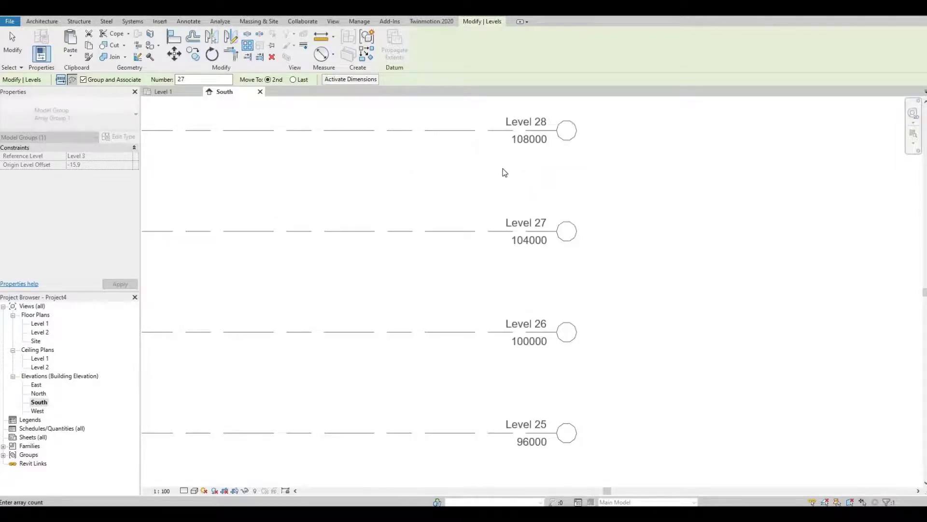
pyautogui.press('Escape')
pyautogui.scroll(-5, 463, 193)
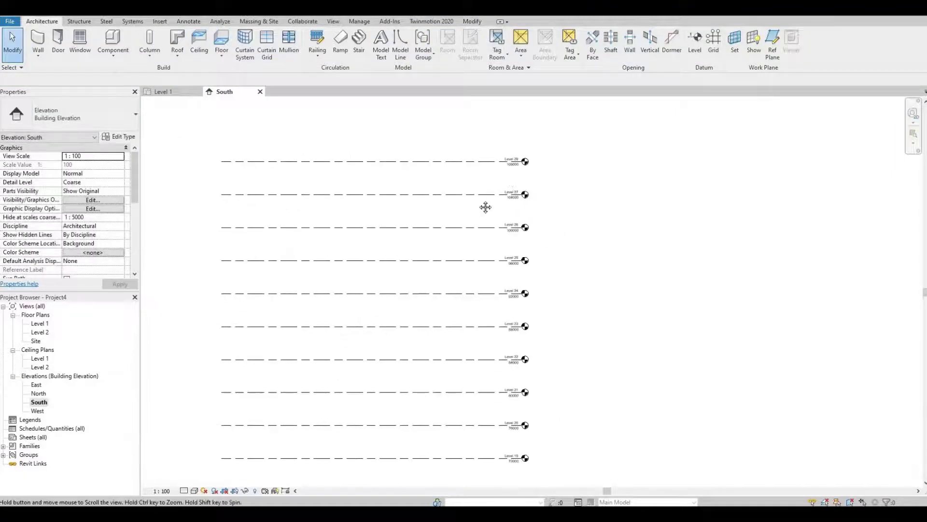
pyautogui.scroll(-4, 486, 207)
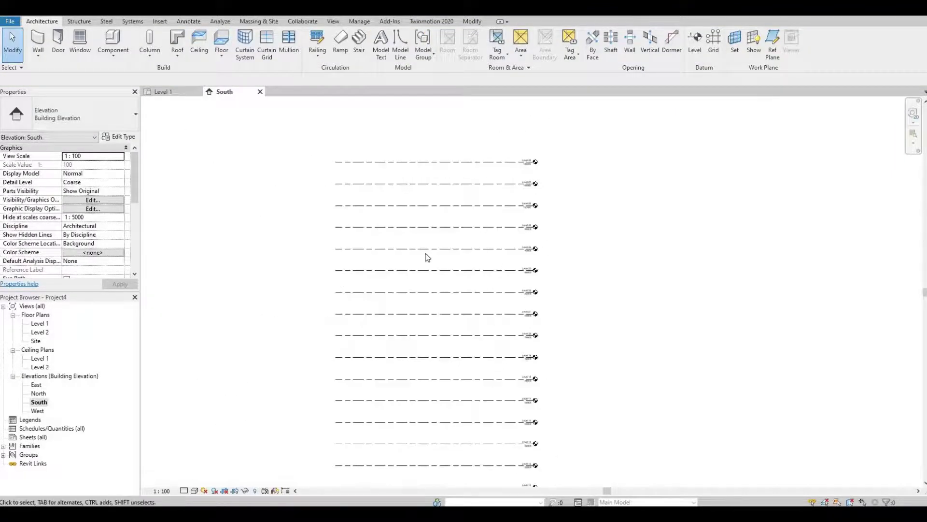
# Create floor plan views for Levels 3 through 28 at once.
pyautogui.click(334, 21)
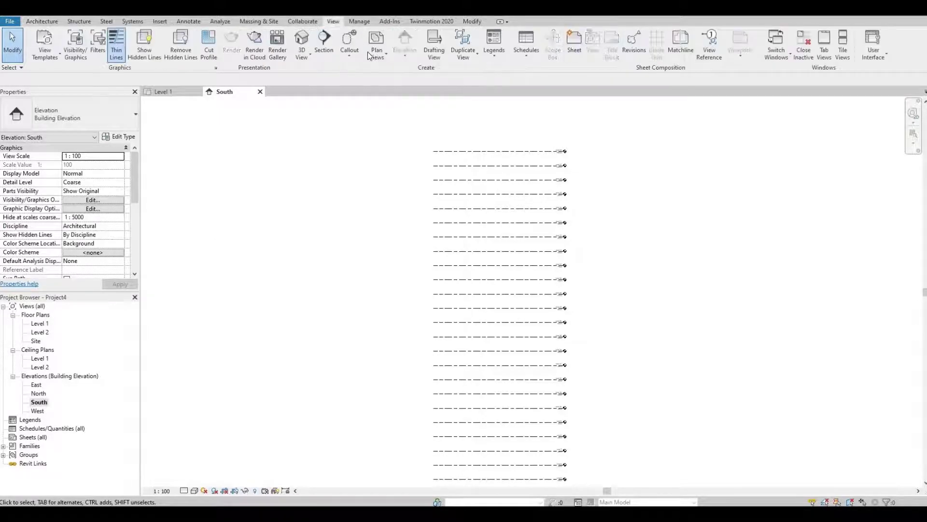
pyautogui.click(375, 57)
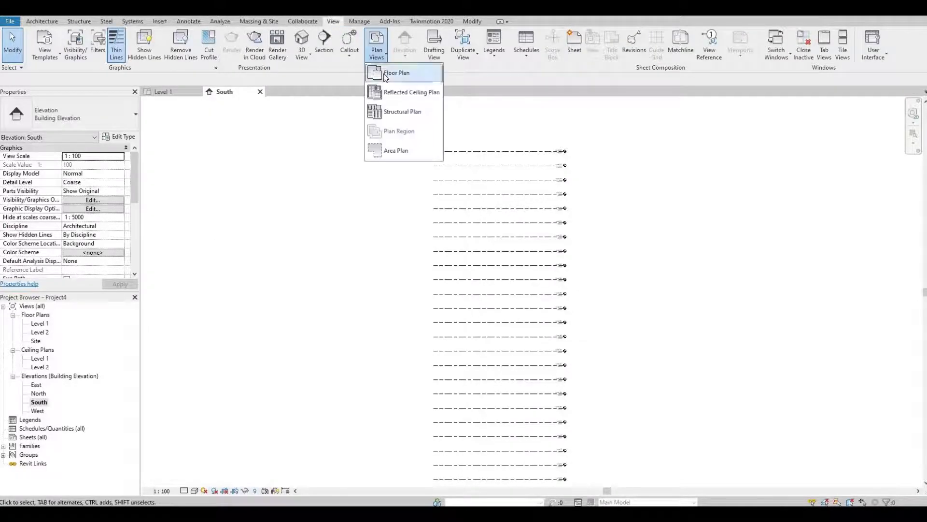
pyautogui.click(391, 73)
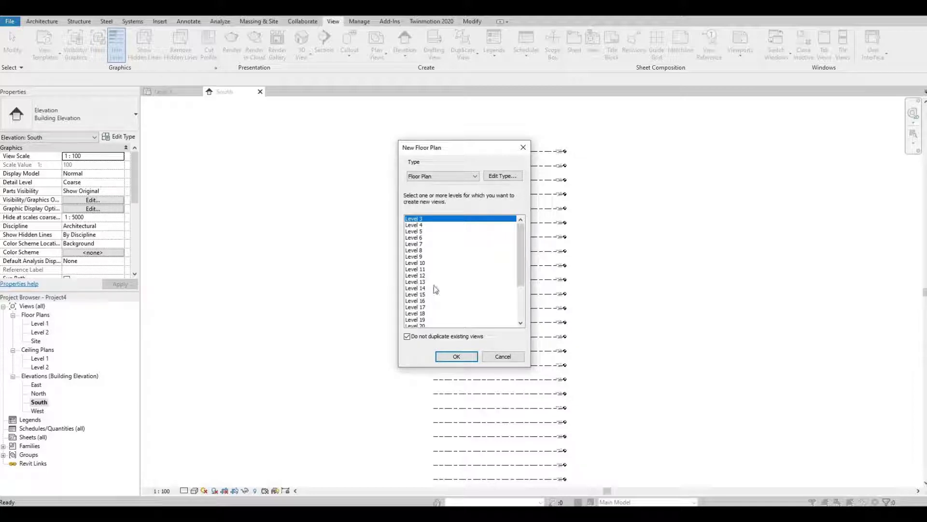
pyautogui.scroll(-3, 433, 285)
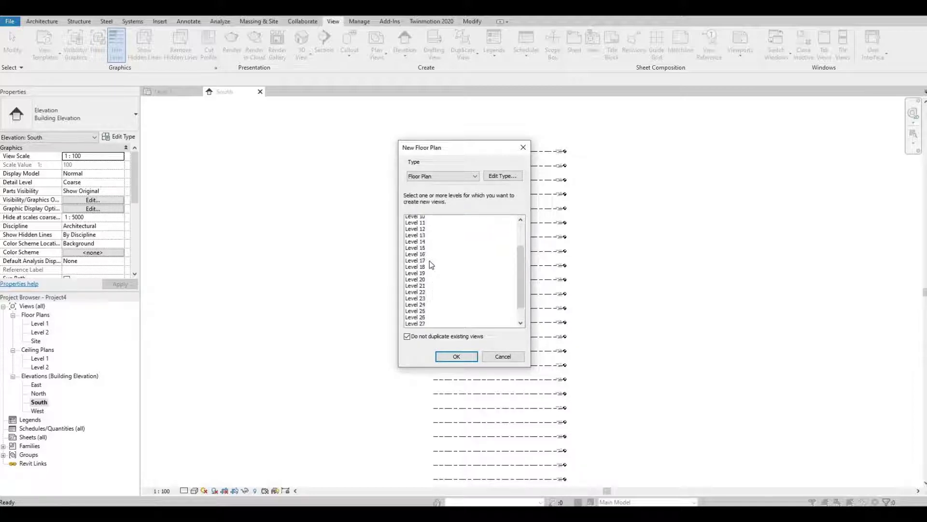
pyautogui.scroll(3, 414, 226)
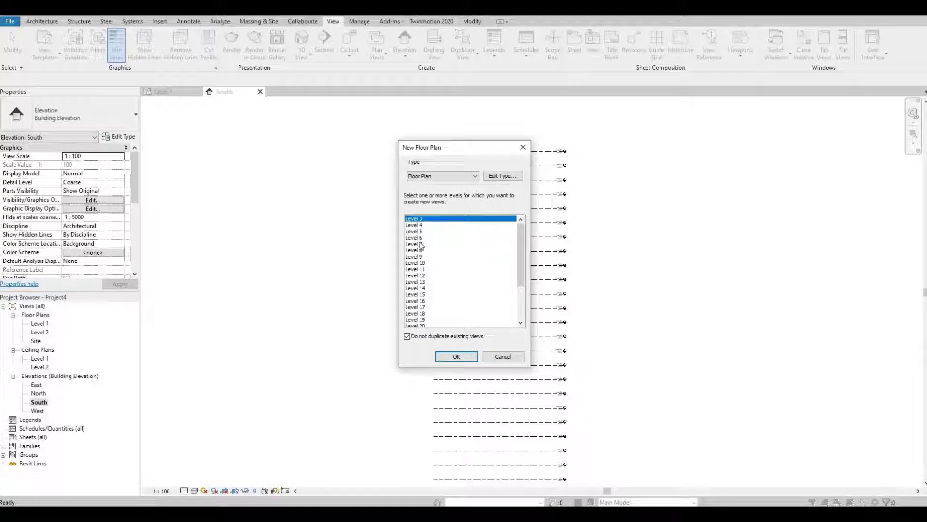
pyautogui.scroll(-3, 420, 253)
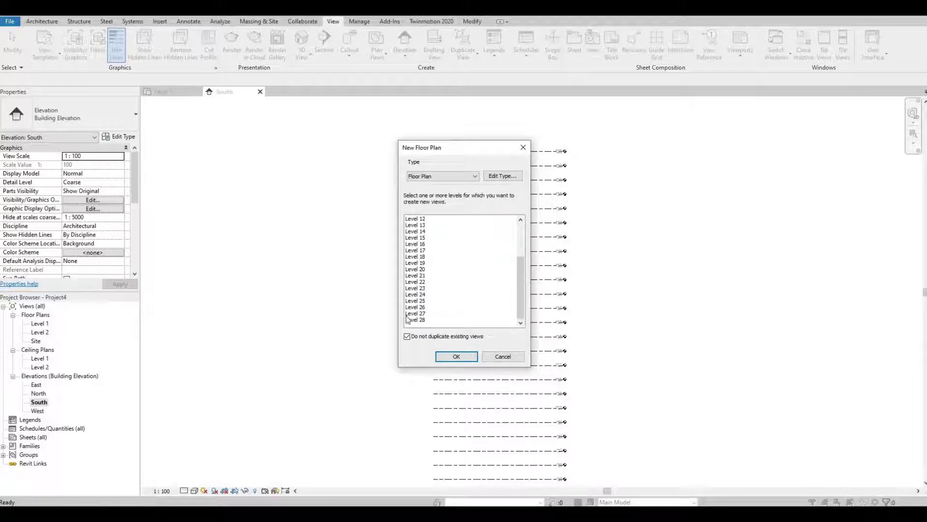
pyautogui.keyDown('shift'); pyautogui.click(415, 320); pyautogui.keyUp('shift')
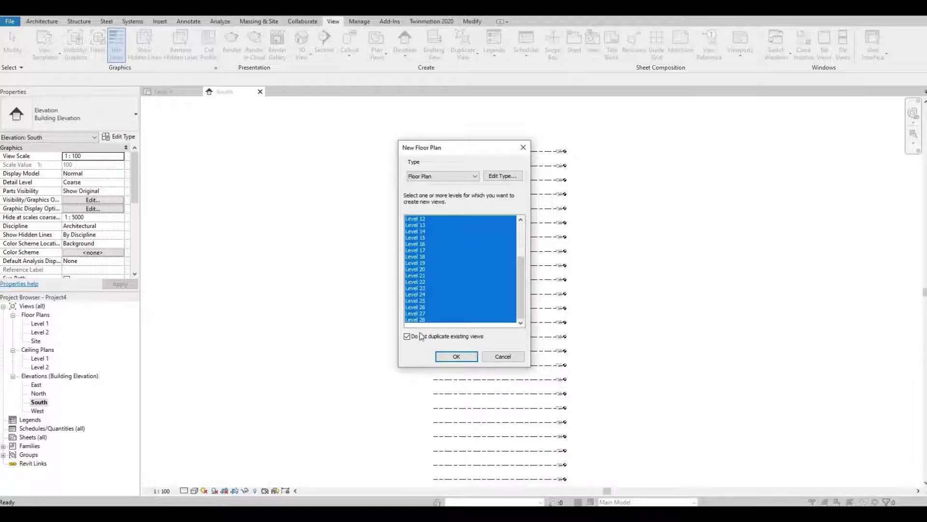
pyautogui.click(456, 358)
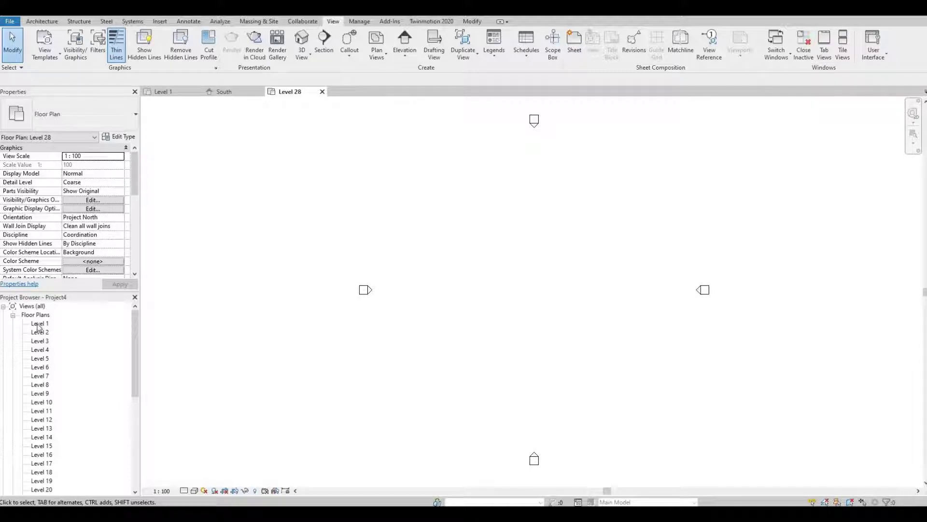
# Open the Level 1 plan and start an in-place mass named Mass 1.
pyautogui.doubleClick(41, 324)
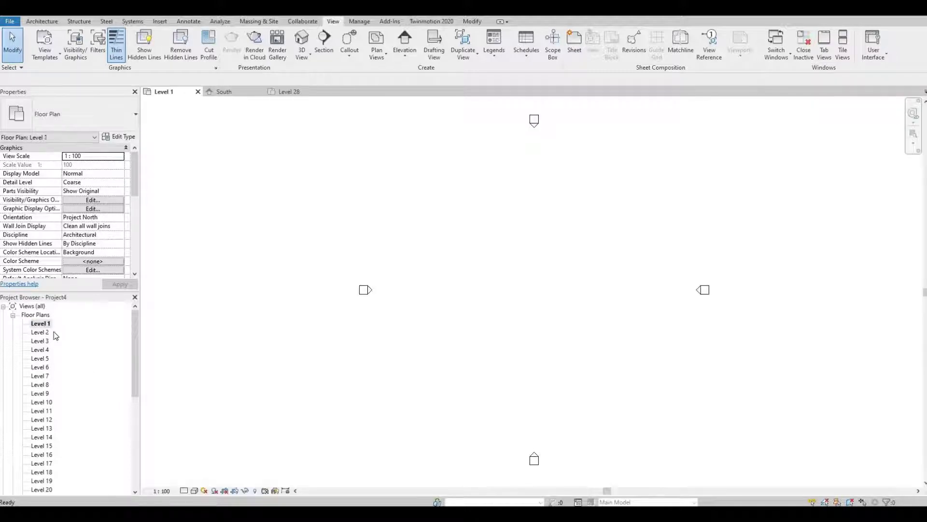
pyautogui.moveTo(499, 319); pyautogui.dragTo(447, 320, button='middle')
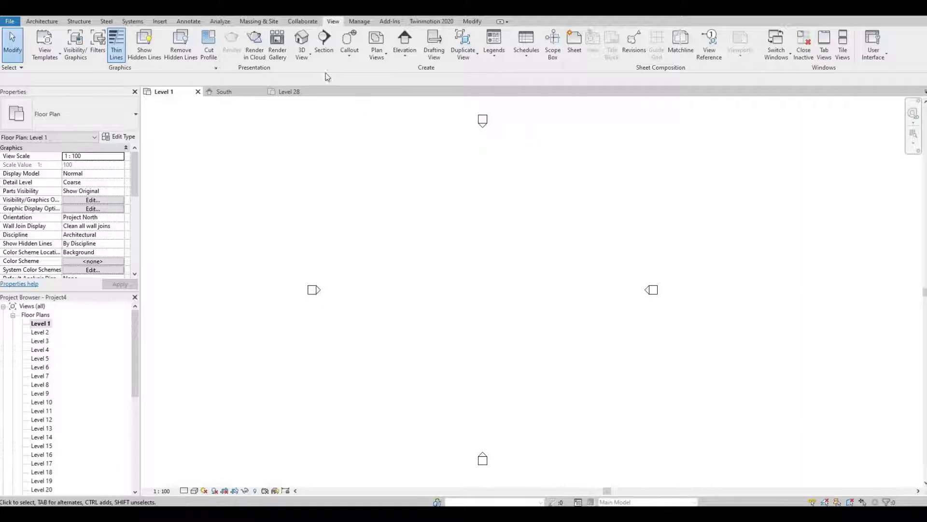
pyautogui.click(256, 21)
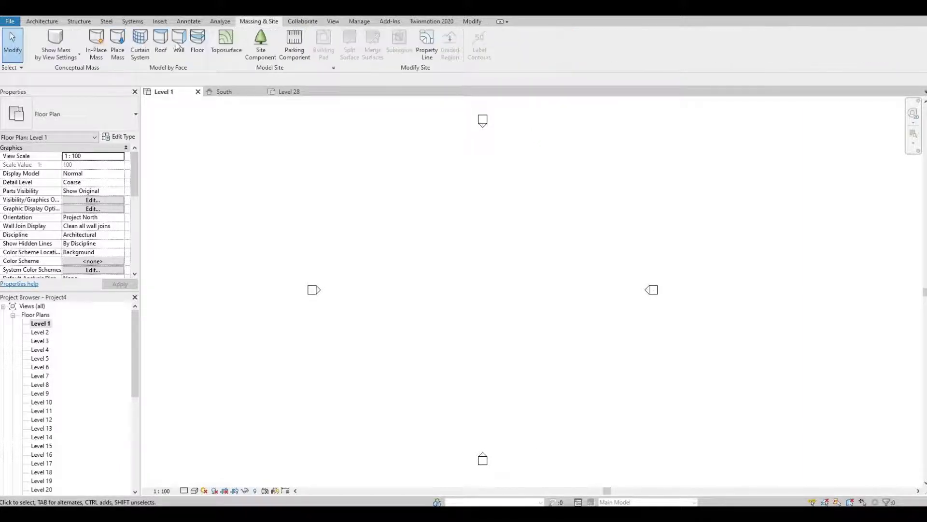
pyautogui.click(95, 57)
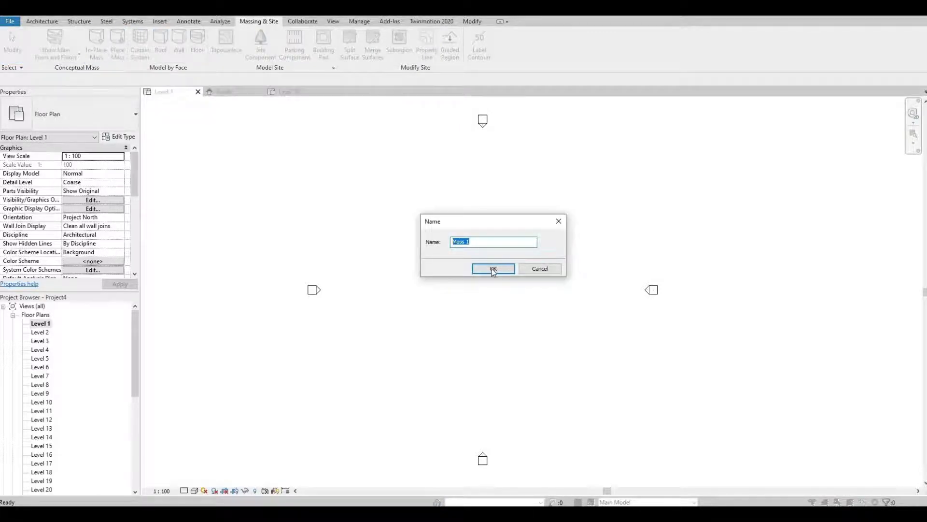
pyautogui.click(493, 269)
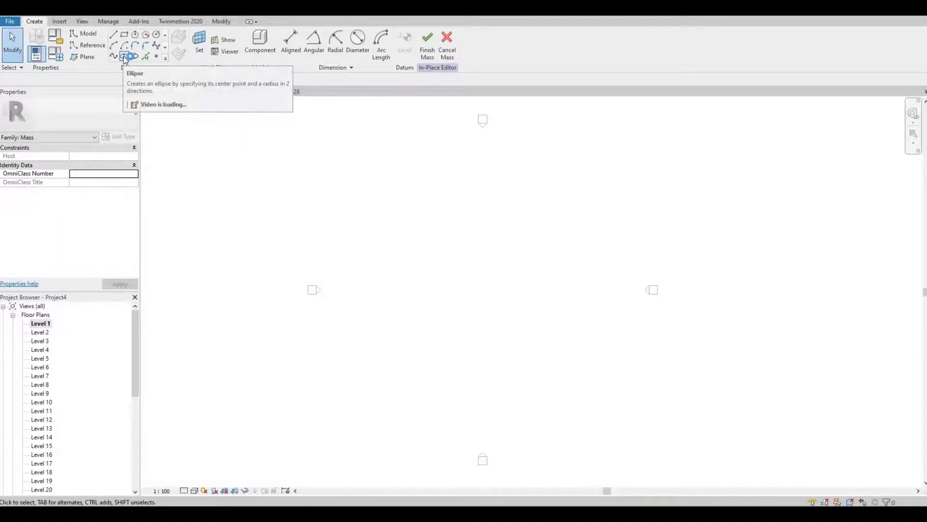
# Draw an ellipse with 15000 and 7000 radii centred in the Level 1 plan.
pyautogui.click(125, 57)
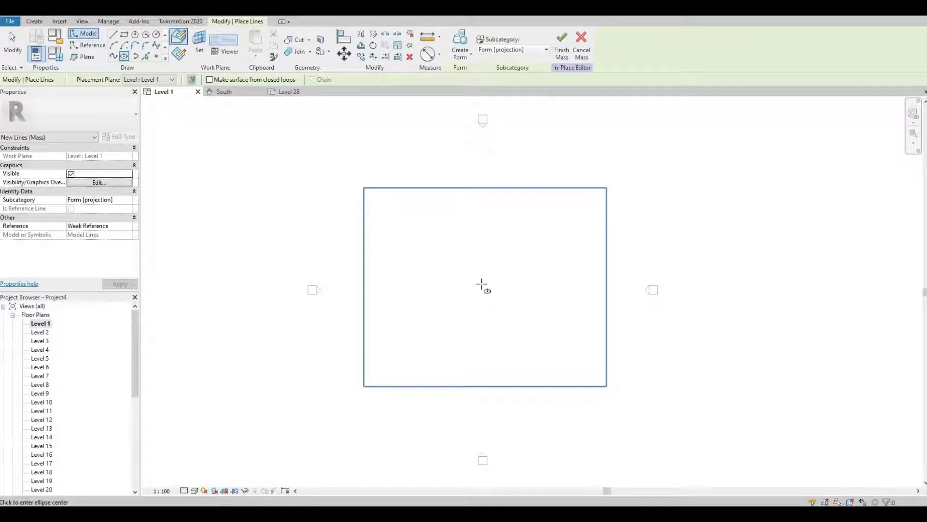
pyautogui.click(482, 284)
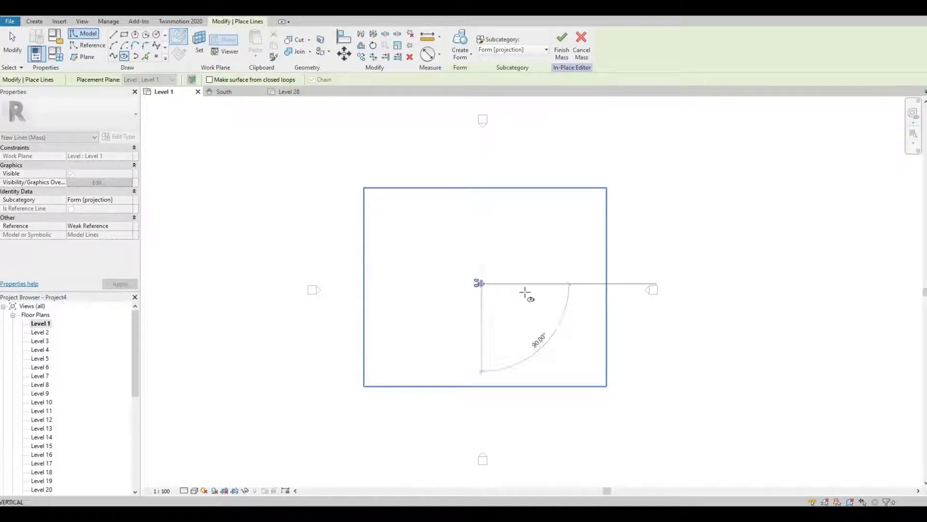
pyautogui.click(582, 284)
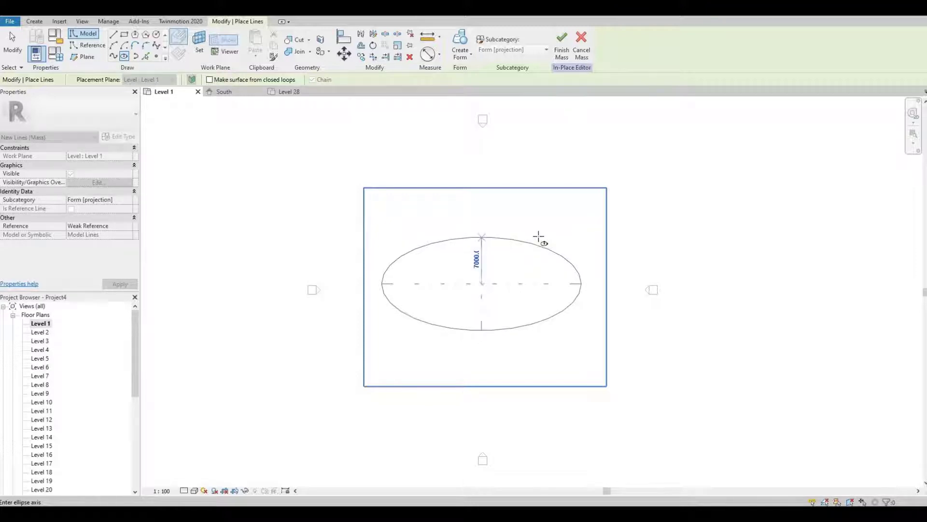
pyautogui.click(538, 238)
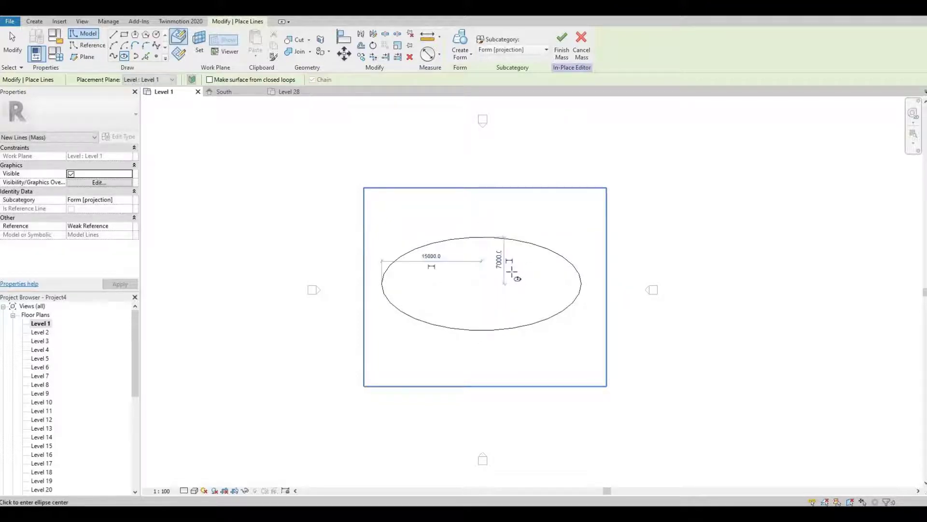
pyautogui.scroll(2, 512, 271)
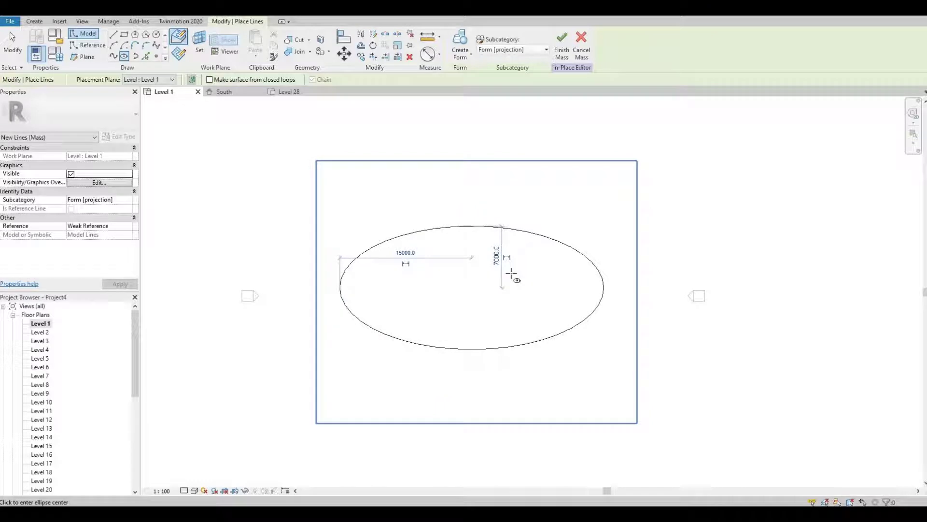
pyautogui.press('Escape')
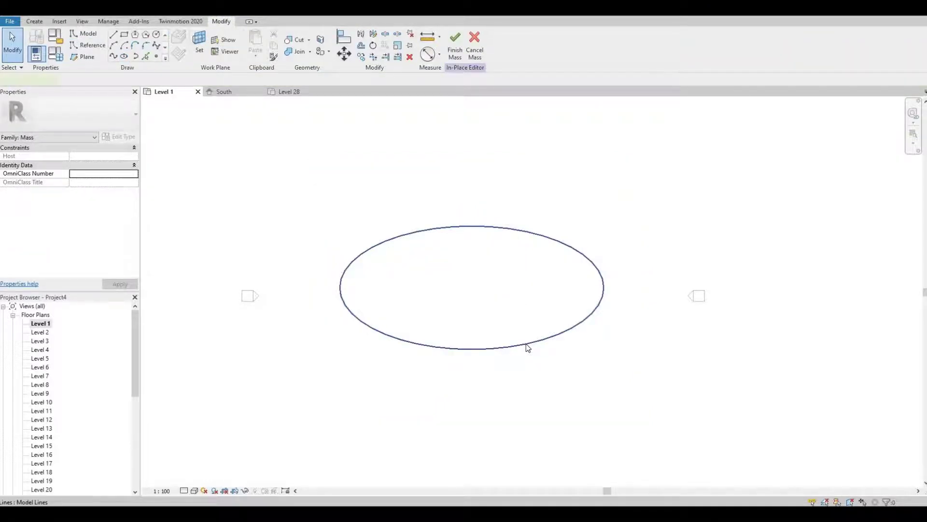
# Copy the Level 1 ellipse and choose Paste Aligned to Selected Levels.
pyautogui.click(527, 347)
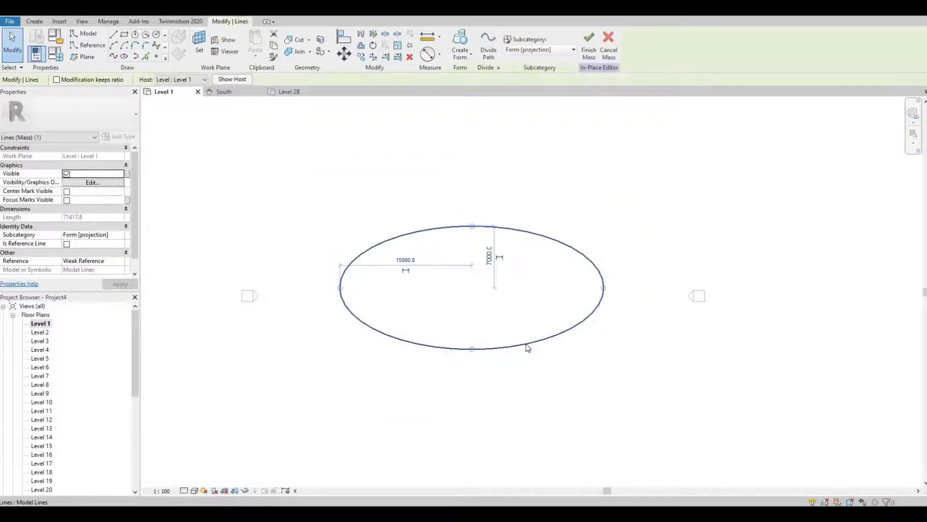
pyautogui.click(274, 47)
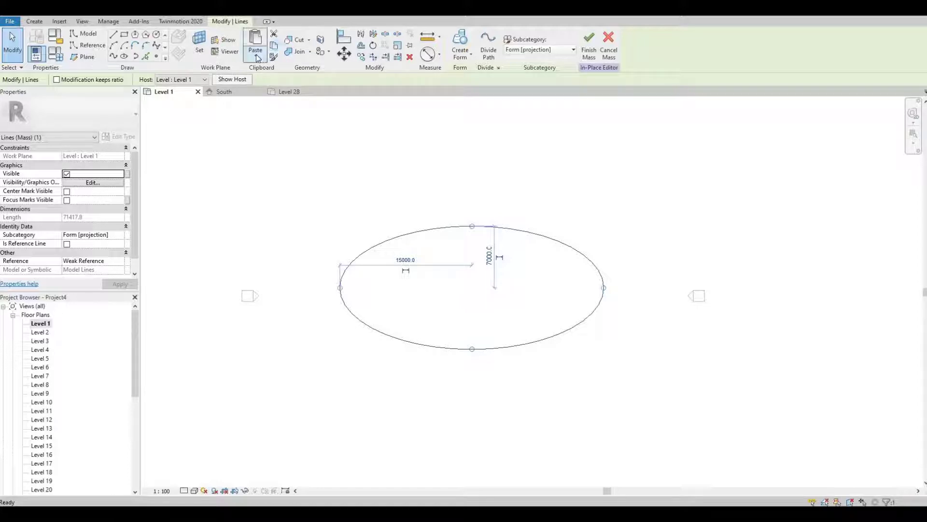
pyautogui.click(256, 55)
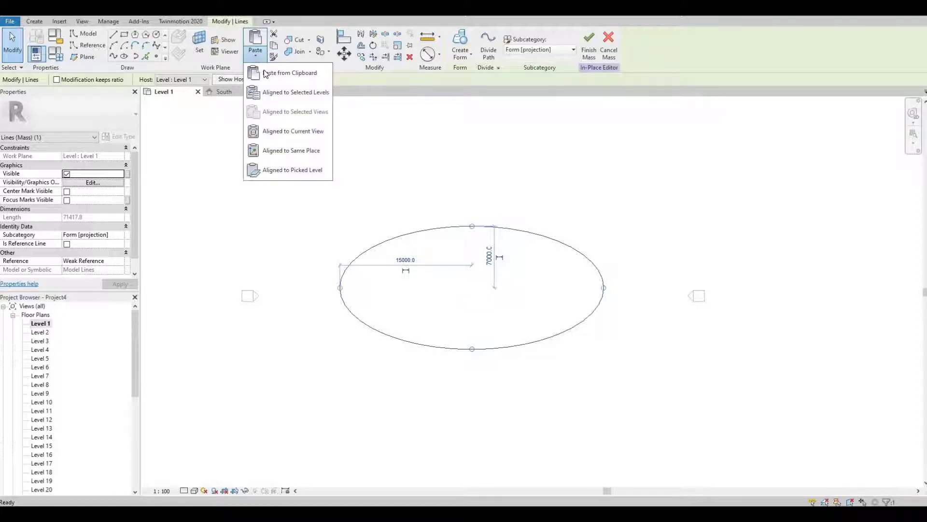
pyautogui.click(273, 94)
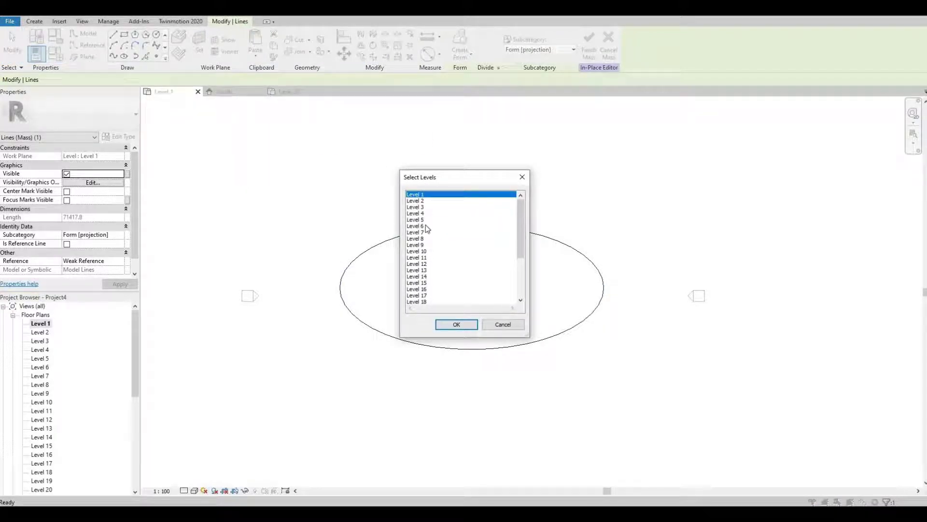
# Paste the ellipse onto Levels 4, 8, 12, 16, 20, 24 and 28.
pyautogui.keyDown('ctrl'); pyautogui.click(418, 214); pyautogui.keyUp('ctrl')
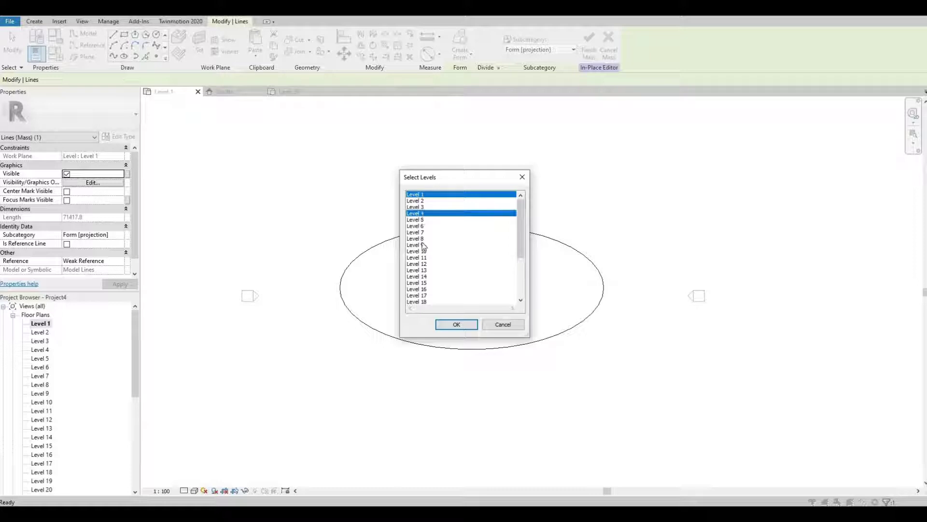
pyautogui.keyDown('ctrl'); pyautogui.click(418, 238); pyautogui.keyUp('ctrl')
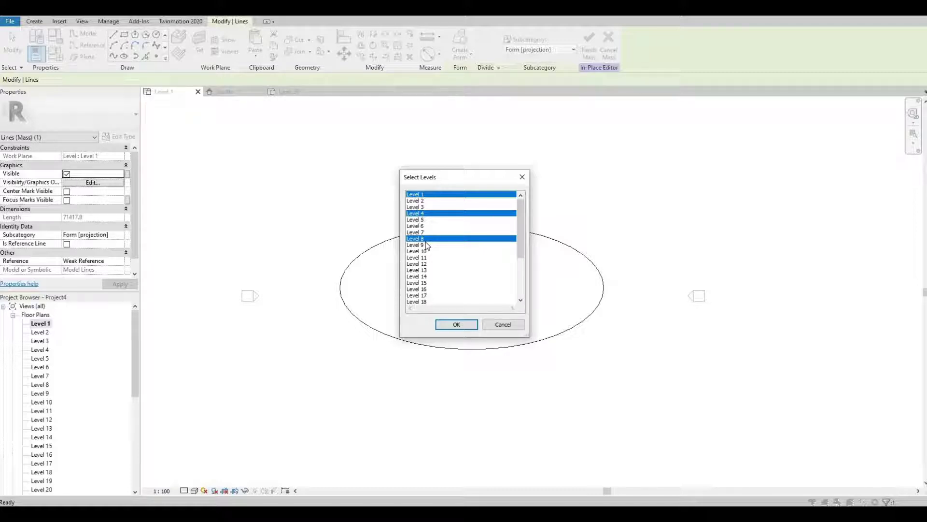
pyautogui.scroll(-3, 427, 246)
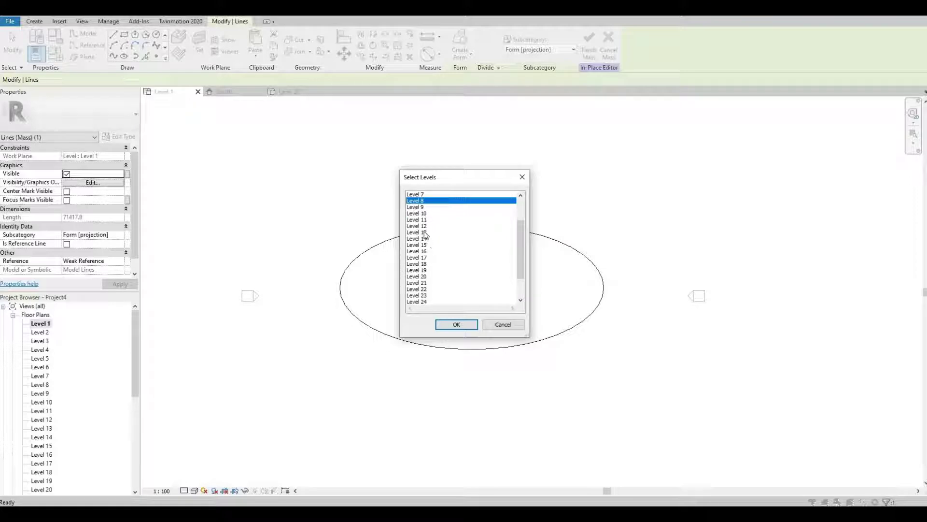
pyautogui.keyDown('ctrl'); pyautogui.click(424, 227); pyautogui.keyUp('ctrl')
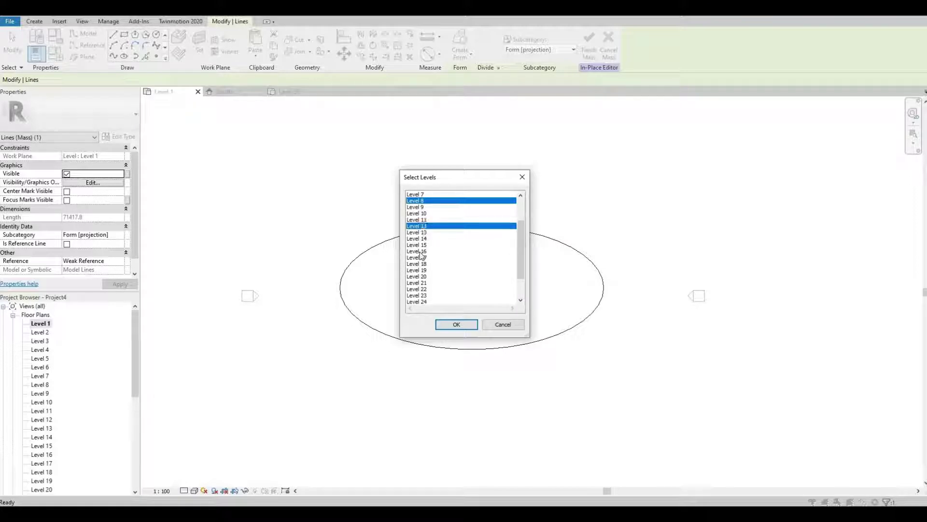
pyautogui.keyDown('ctrl'); pyautogui.click(419, 251); pyautogui.keyUp('ctrl')
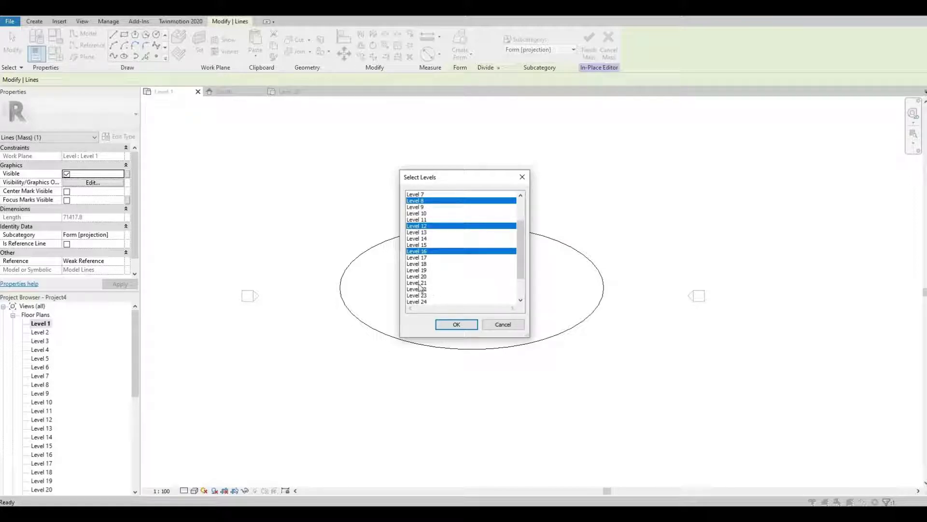
pyautogui.keyDown('ctrl'); pyautogui.click(421, 275); pyautogui.keyUp('ctrl')
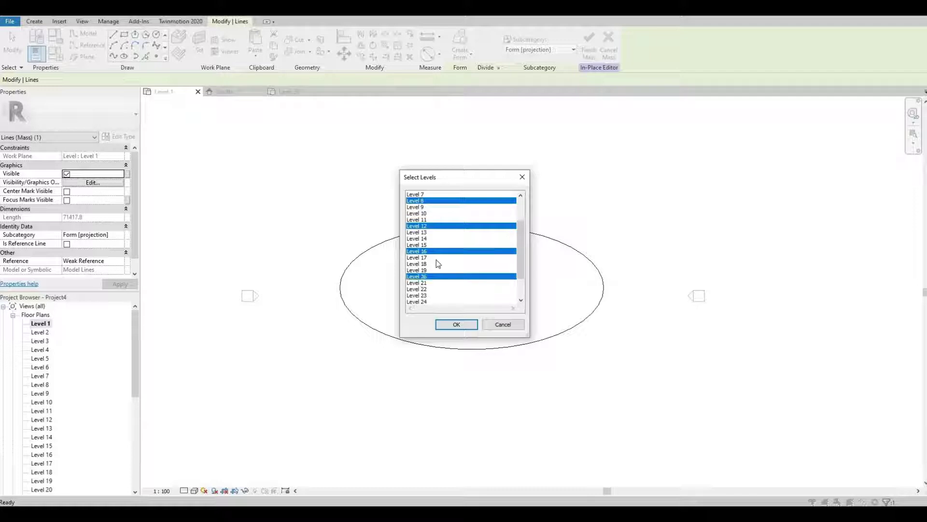
pyautogui.scroll(-2, 421, 276)
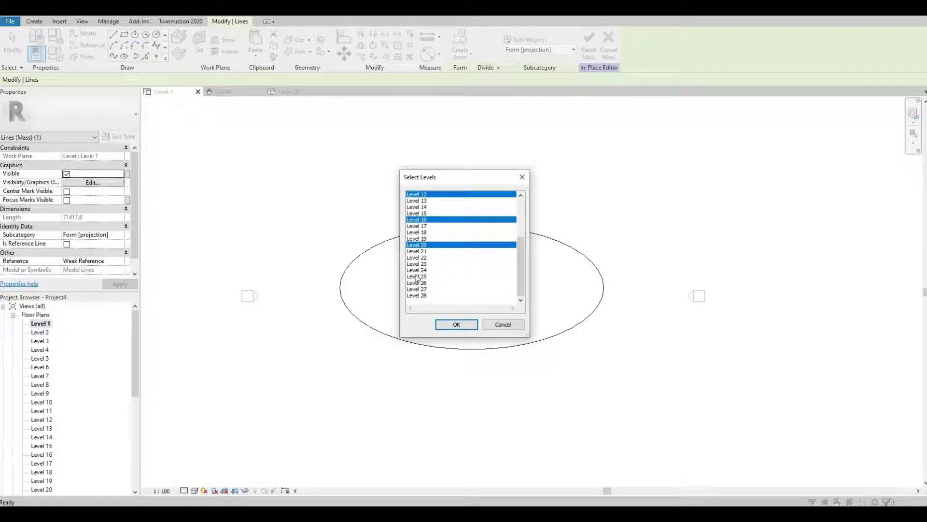
pyautogui.keyDown('ctrl'); pyautogui.click(417, 271); pyautogui.keyUp('ctrl')
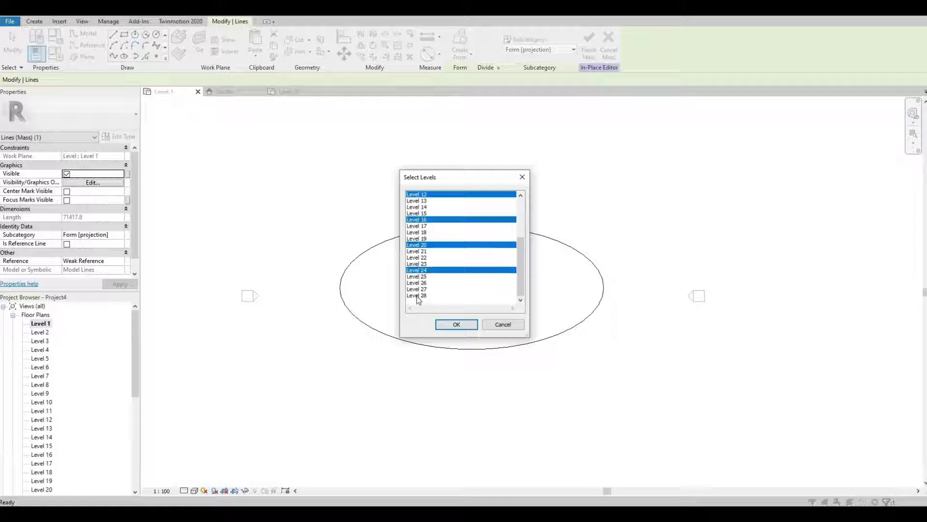
pyautogui.keyDown('ctrl'); pyautogui.click(447, 295); pyautogui.keyUp('ctrl')
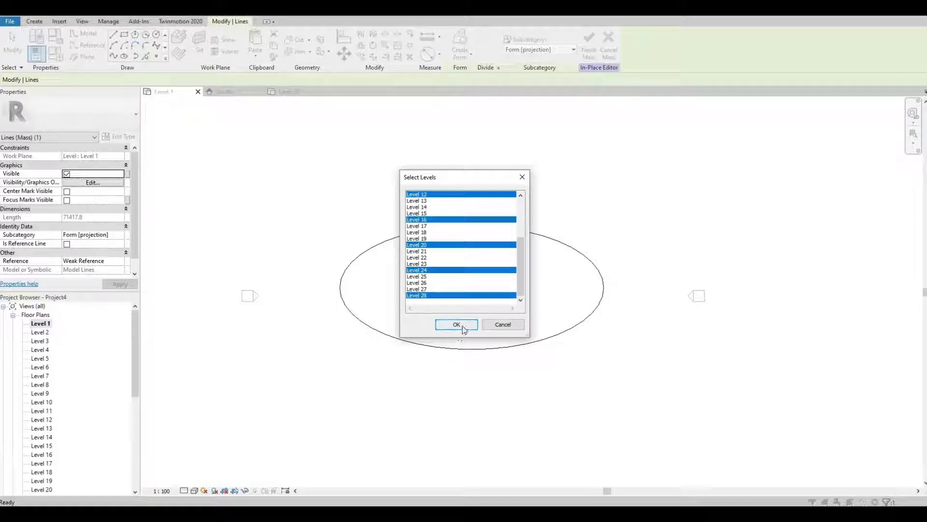
pyautogui.click(462, 324)
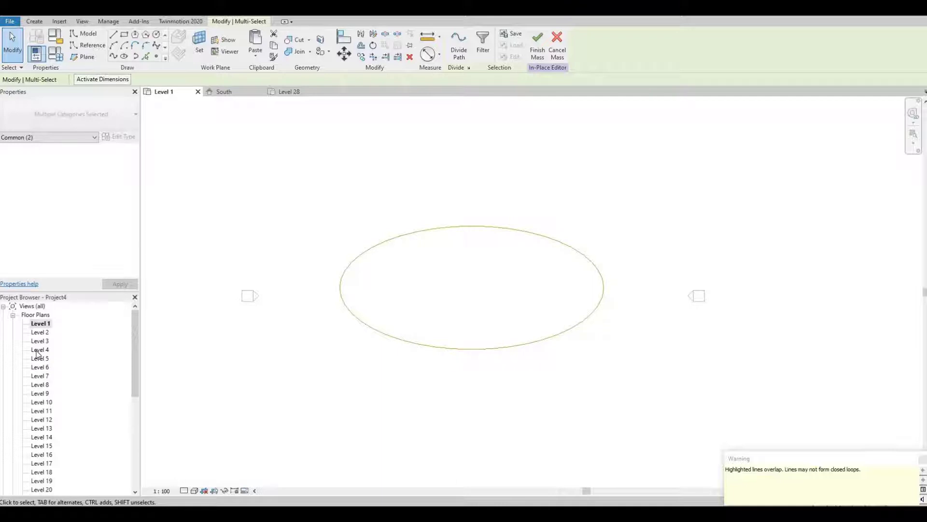
# Rotate the Level 4 ellipse by 32° about its centre.
pyautogui.doubleClick(39, 350)
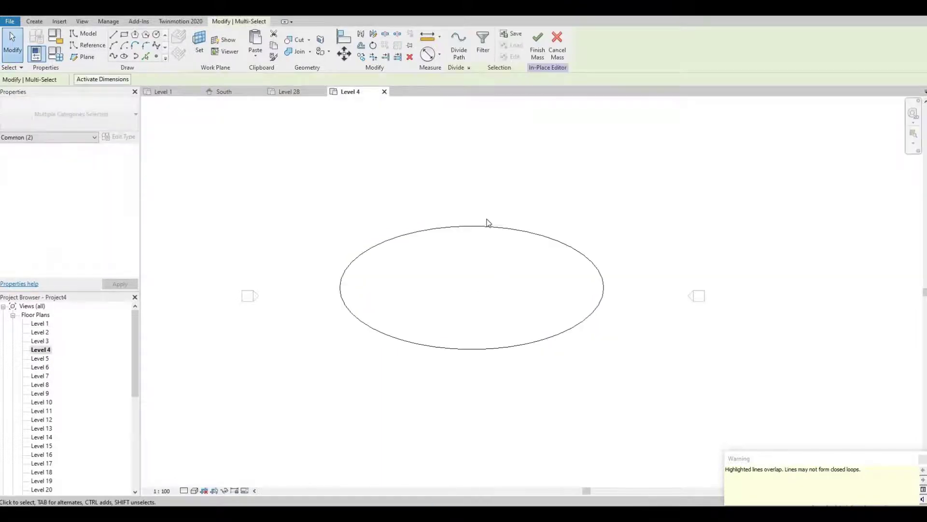
pyautogui.click(482, 227)
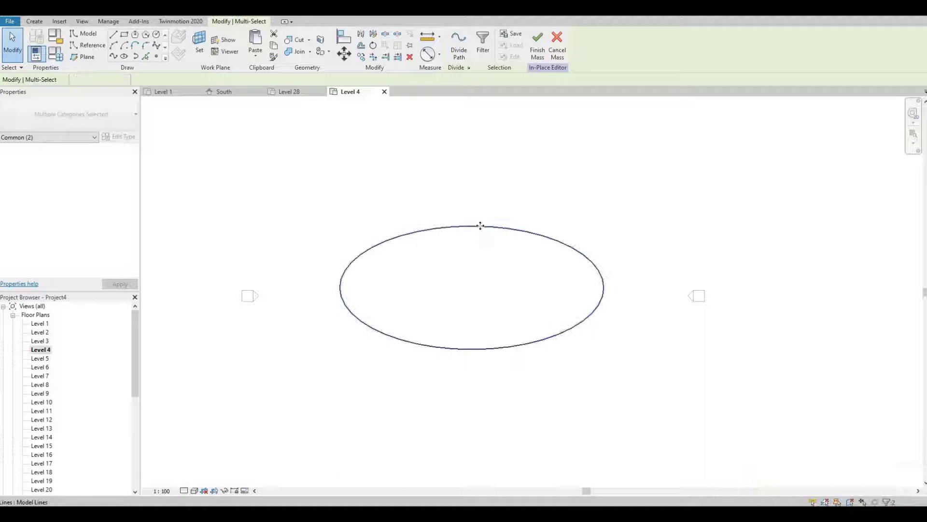
pyautogui.click(374, 46)
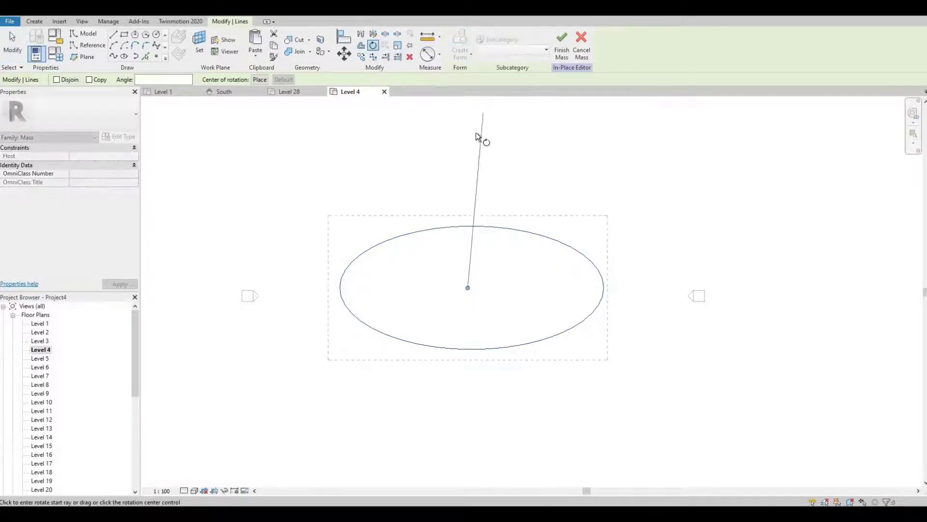
pyautogui.click(503, 142)
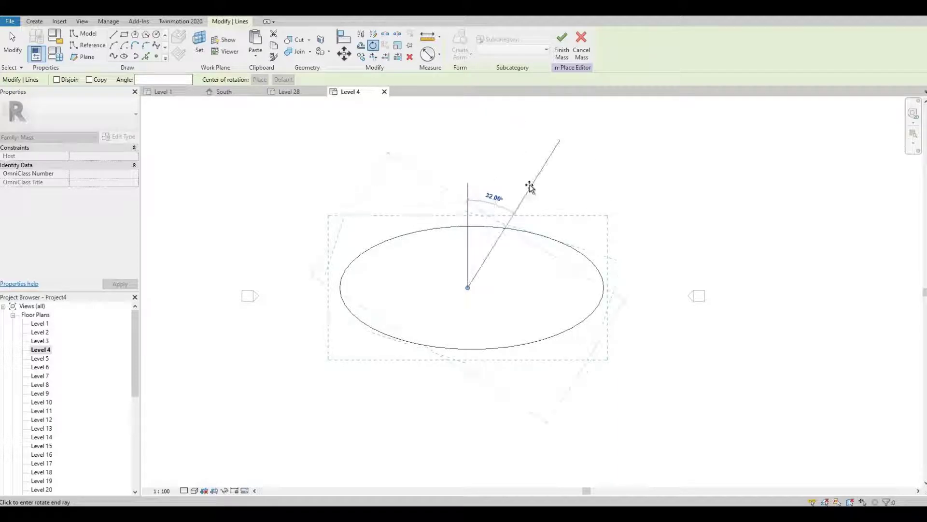
pyautogui.click(529, 185)
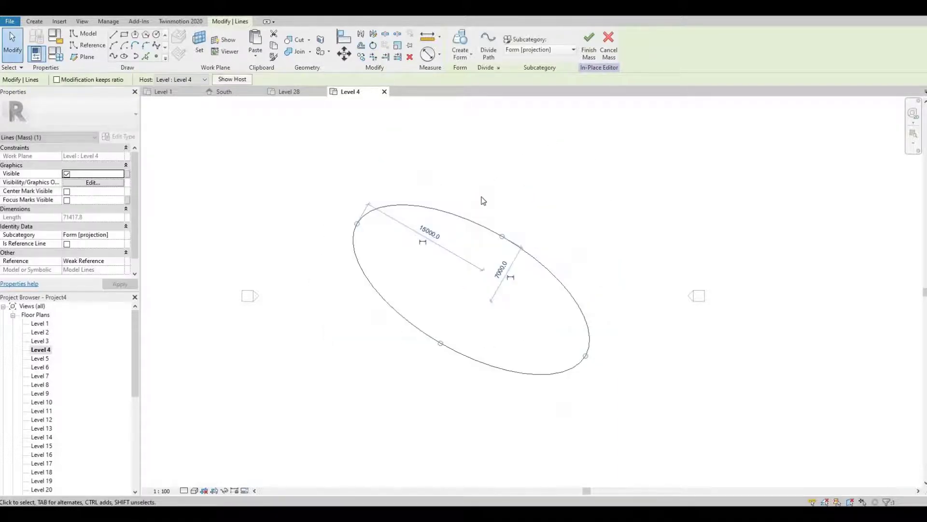
# Rotate the Level 8 ellipse by 60° using the RO command.
pyautogui.doubleClick(43, 385)
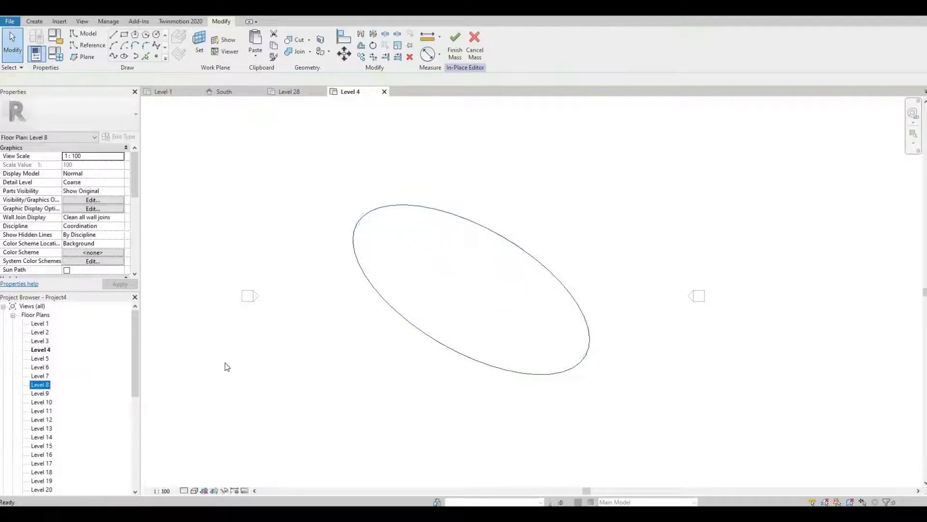
pyautogui.click(481, 232)
pyautogui.hotkey('ctrl', 'z')
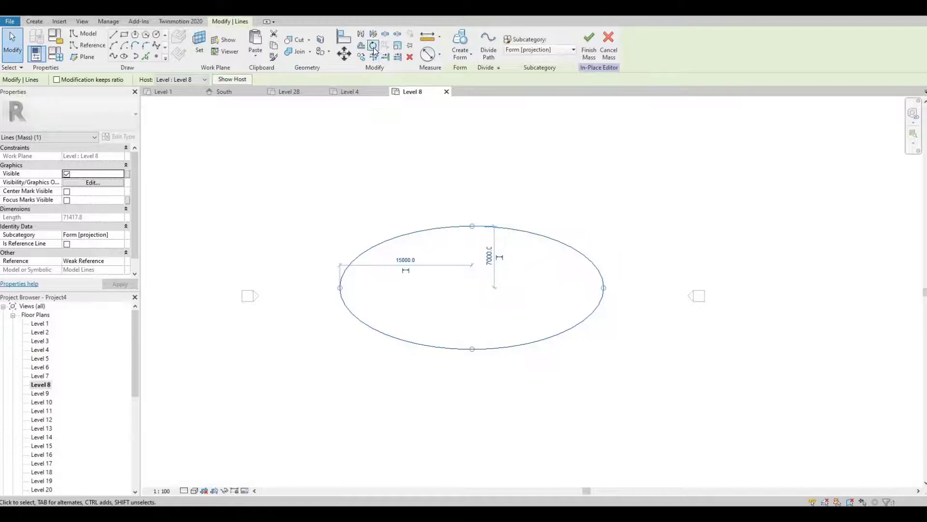
pyautogui.press('r')
pyautogui.press('o')
pyautogui.click(465, 138)
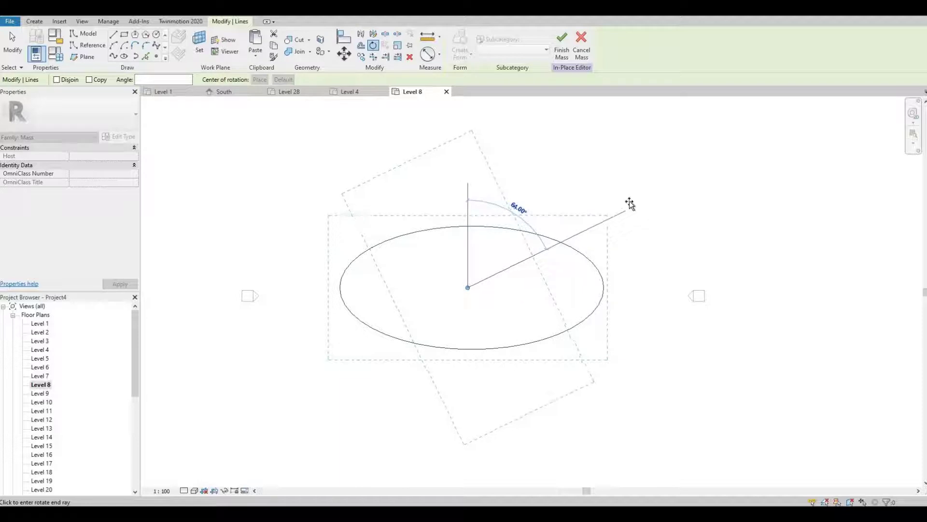
pyautogui.click(481, 277)
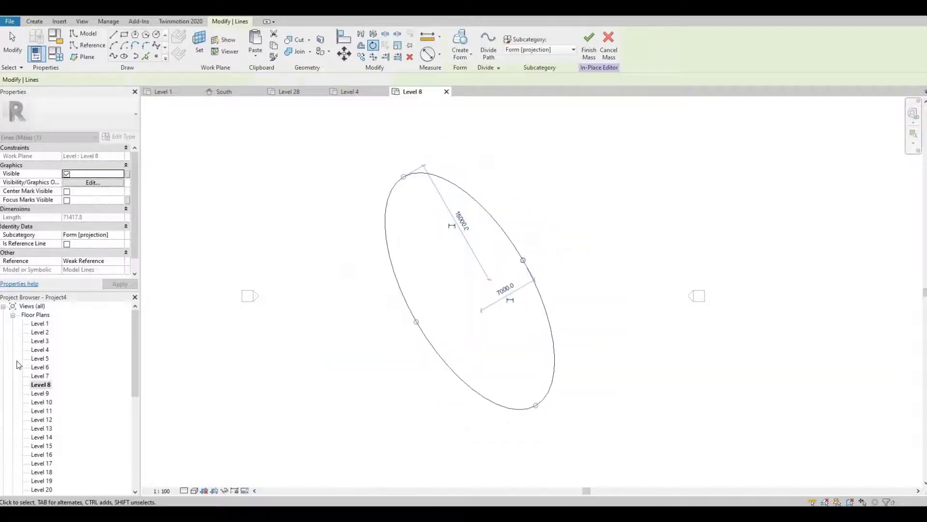
# Rotate the Level 12 ellipse by 90°.
pyautogui.doubleClick(47, 419)
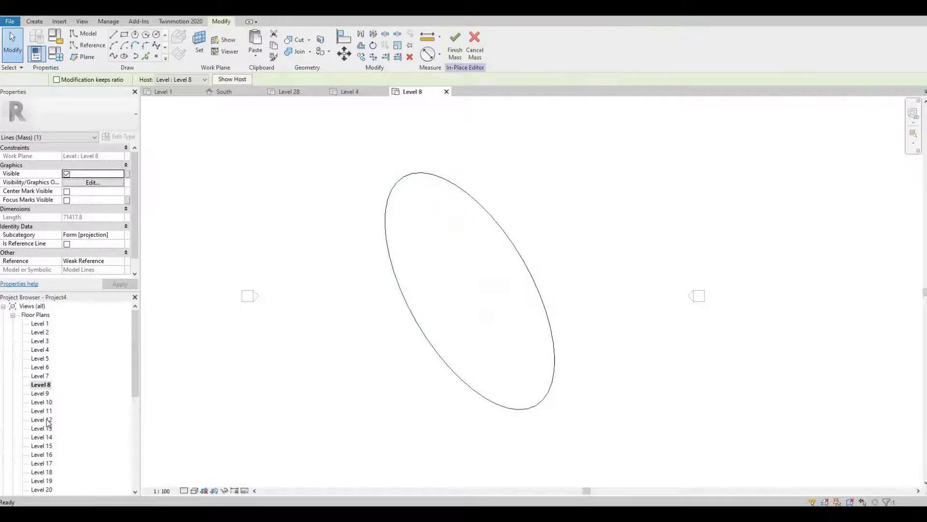
pyautogui.click(500, 229)
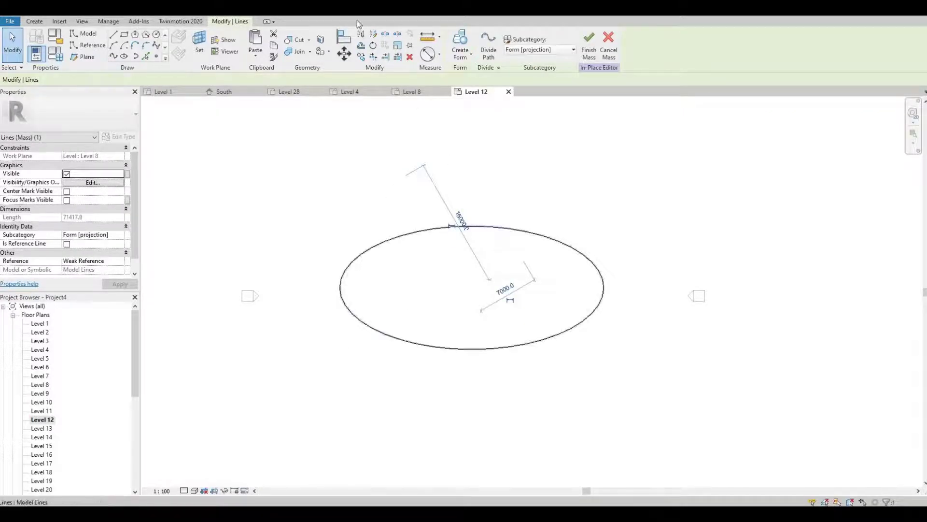
pyautogui.click(374, 45)
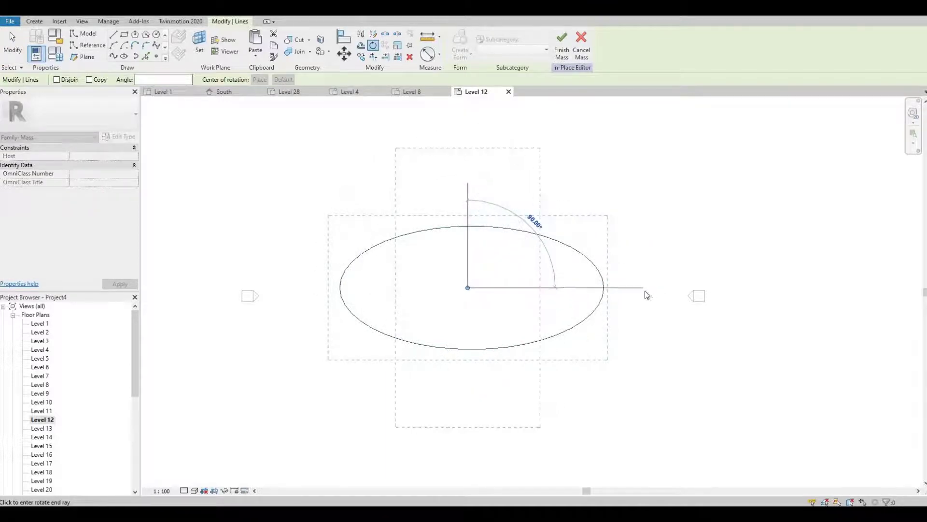
pyautogui.click(622, 292)
pyautogui.scroll(-3, 64, 426)
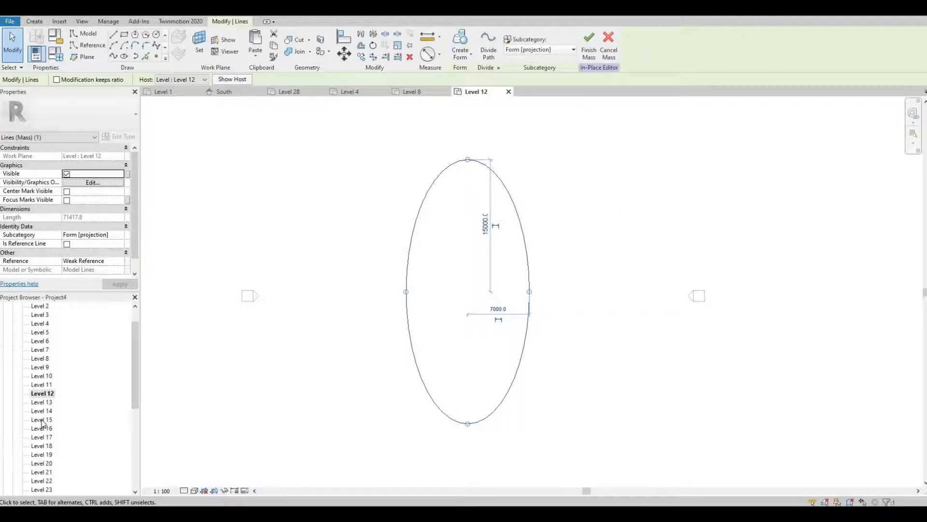
# Rotate the Level 16 ellipse by 120° from a vertical start ray.
pyautogui.doubleClick(42, 428)
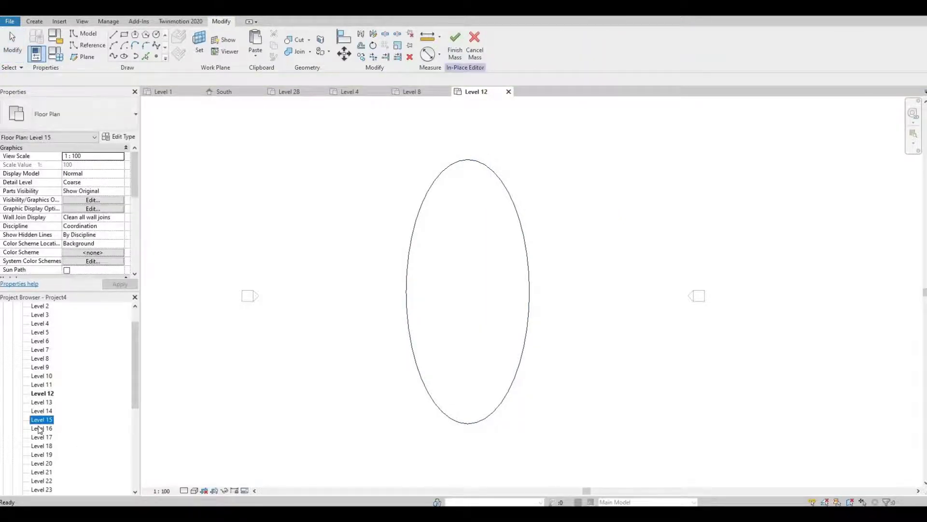
pyautogui.click(440, 229)
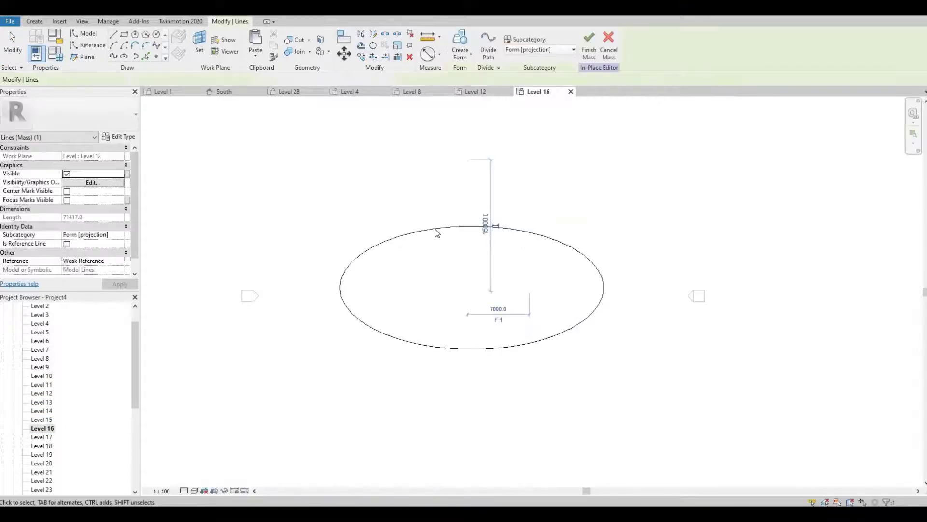
pyautogui.click(372, 45)
pyautogui.click(468, 136)
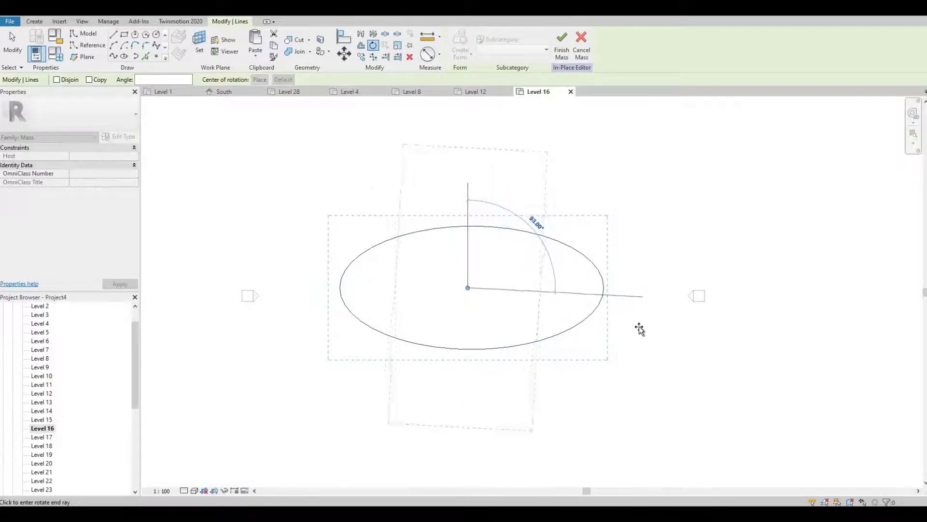
pyautogui.click(620, 376)
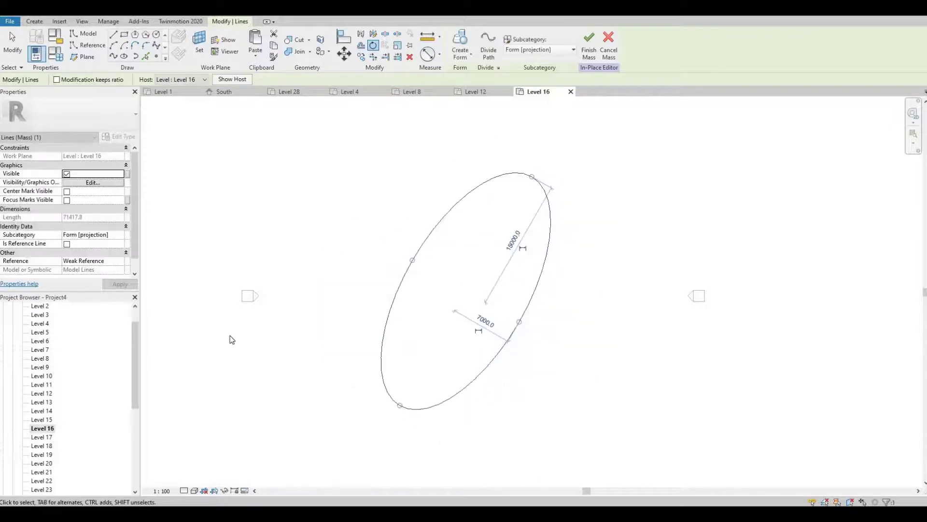
pyautogui.scroll(-1, 91, 421)
pyautogui.scroll(-3, 79, 414)
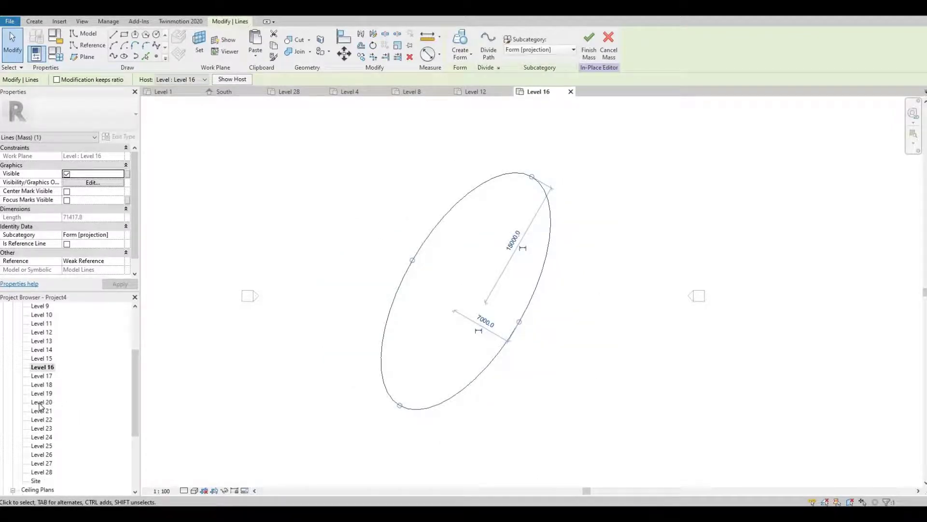
# Rotate the Level 20 ellipse by 150°.
pyautogui.doubleClick(41, 402)
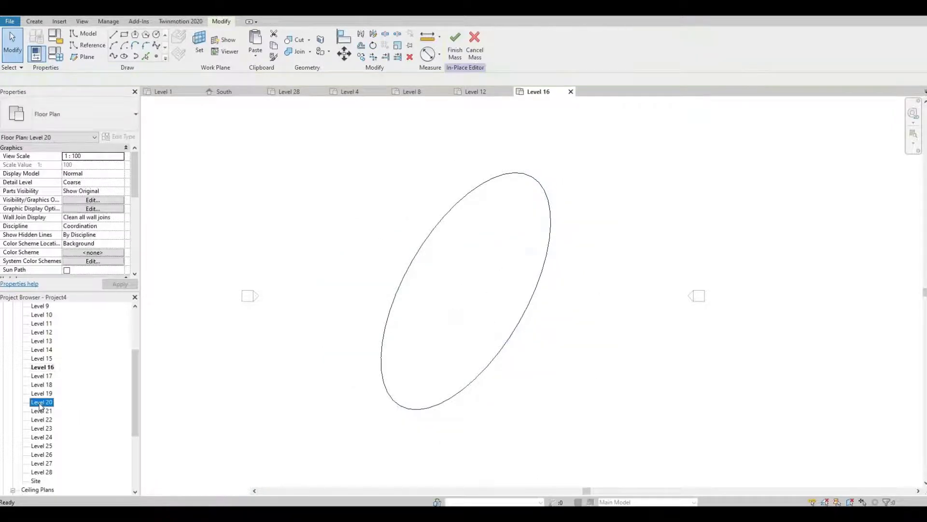
pyautogui.click(426, 234)
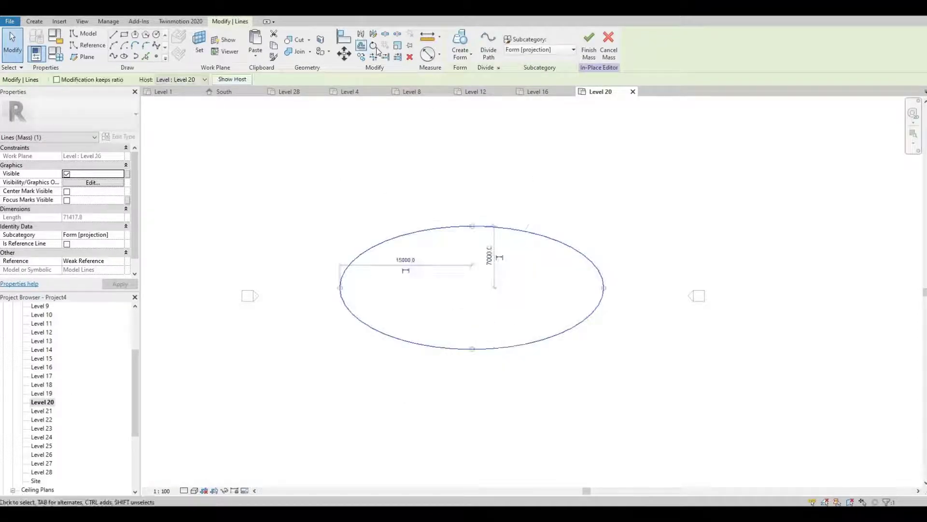
pyautogui.click(374, 46)
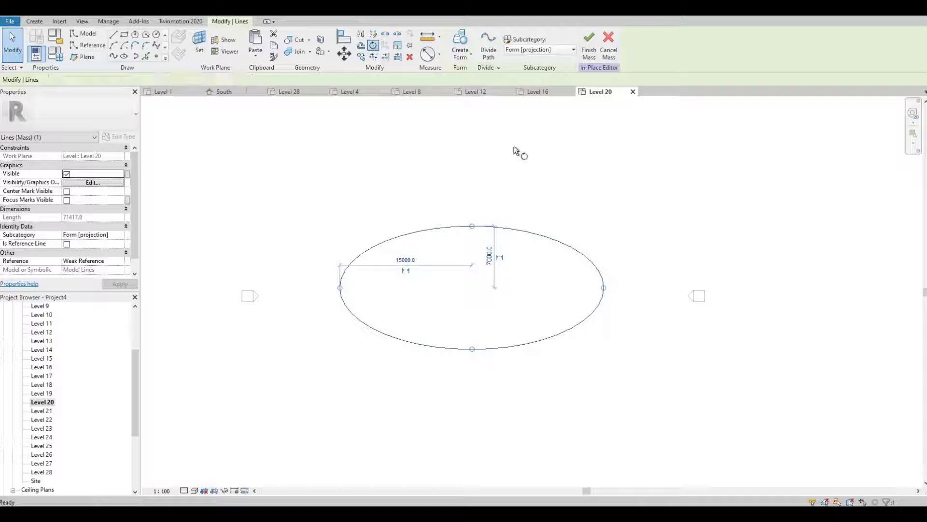
pyautogui.click(470, 147)
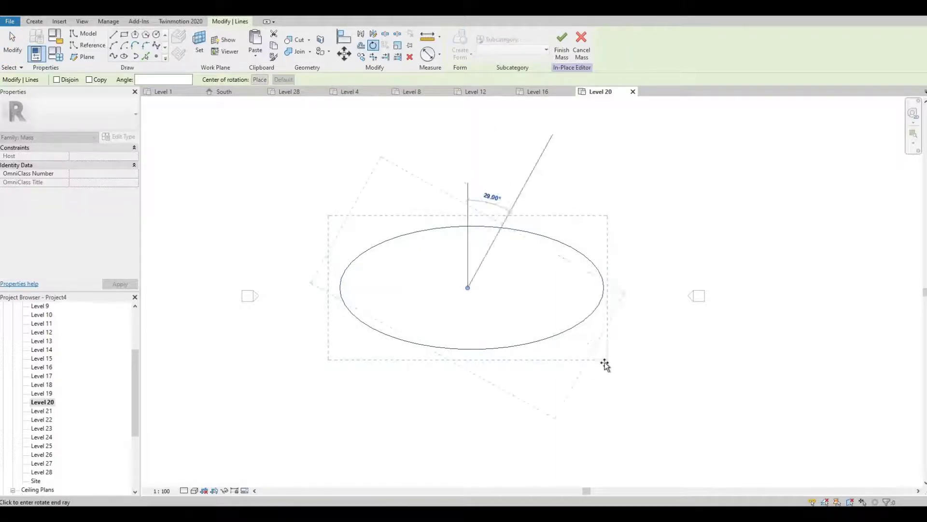
pyautogui.click(554, 439)
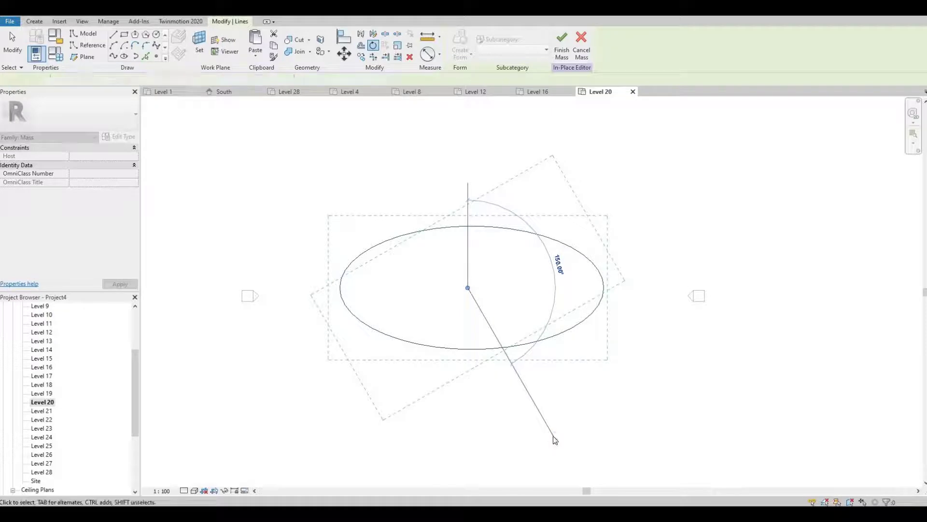
# Rotate the Level 28 ellipse by 150° from a vertical start ray.
pyautogui.doubleClick(40, 437)
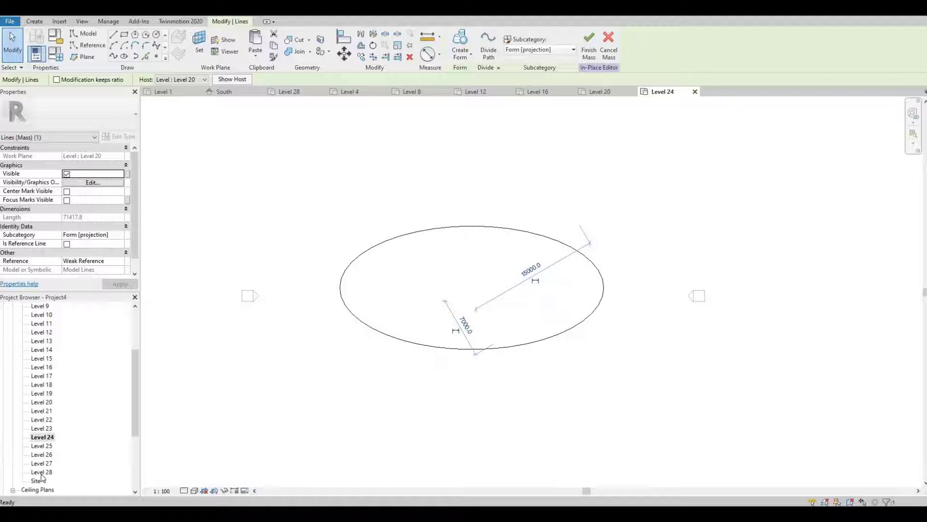
pyautogui.doubleClick(41, 473)
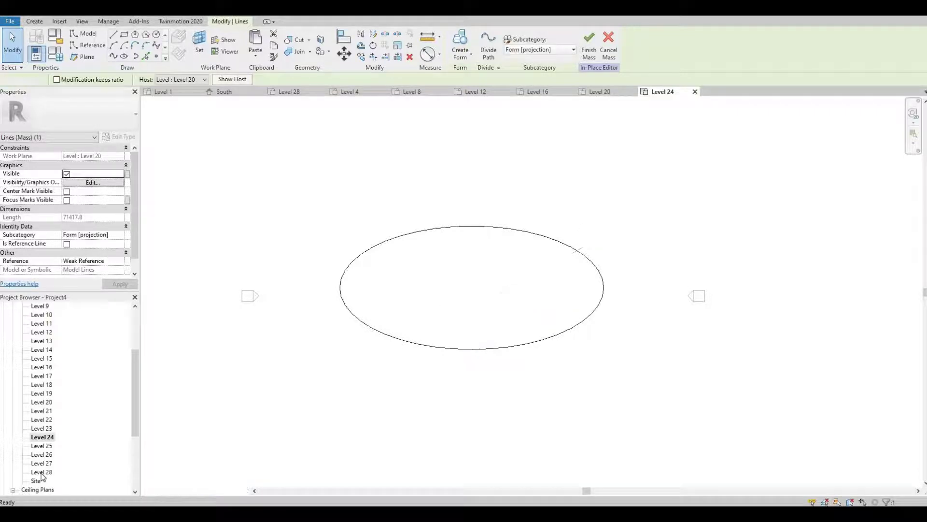
pyautogui.click(540, 236)
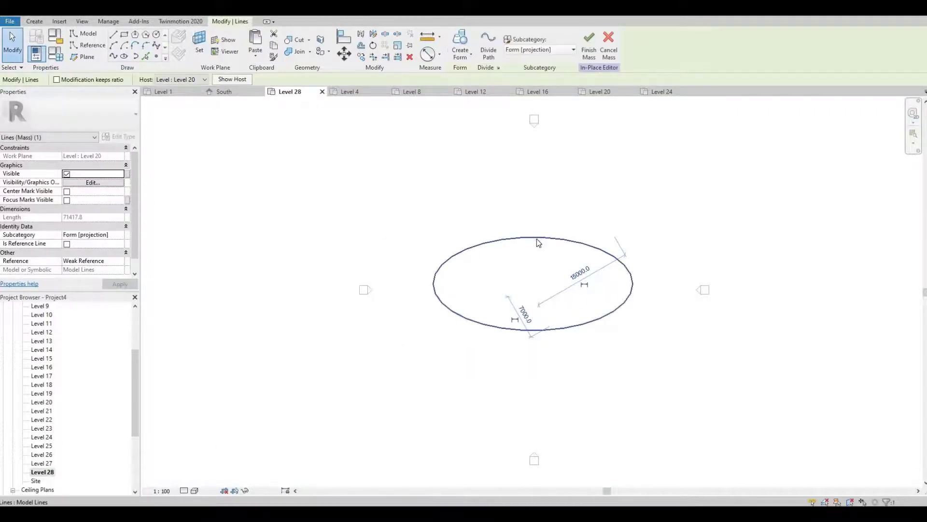
pyautogui.click(373, 46)
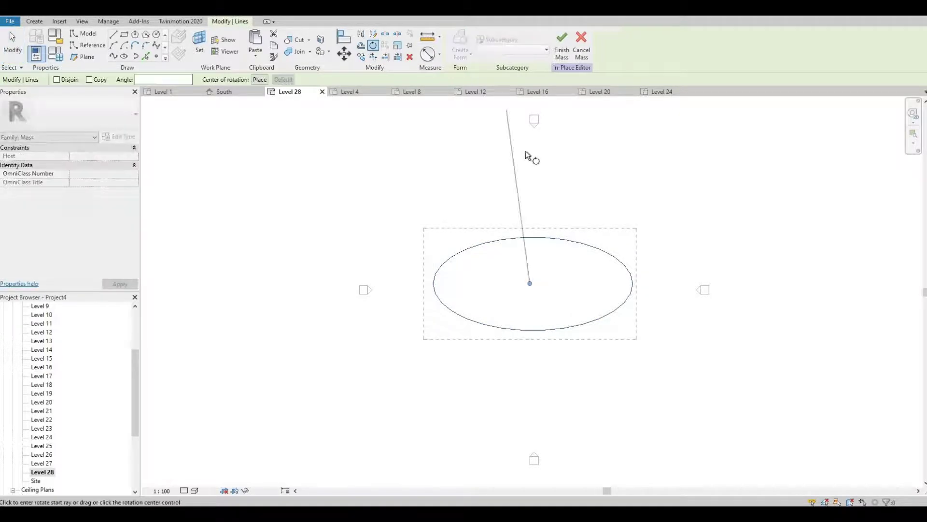
pyautogui.click(612, 273)
pyautogui.scroll(1, 500, 369)
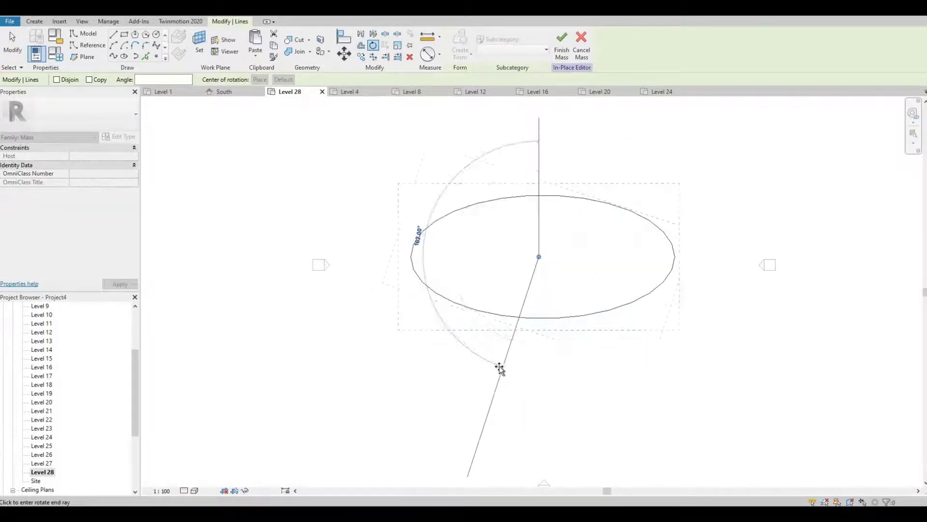
pyautogui.scroll(2, 485, 356)
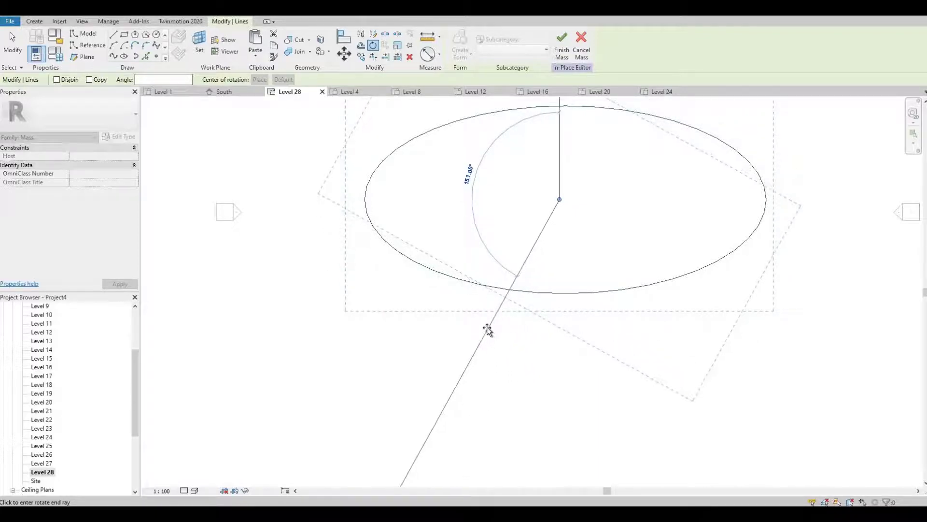
pyautogui.click(488, 330)
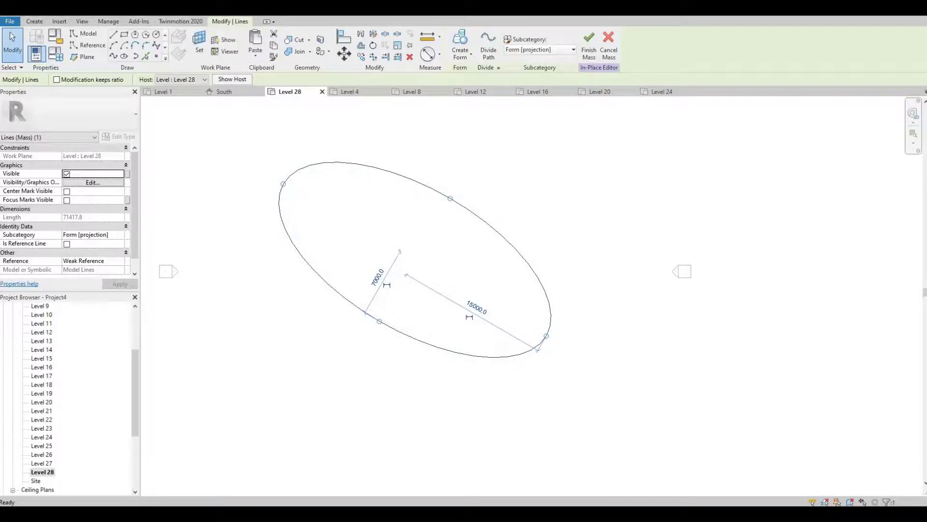
# Select all stacked ellipses in 3D, create a Solid Form, and view it from the front.
pyautogui.click(344, 166)
pyautogui.keyDown('shift'); pyautogui.moveTo(344, 166); pyautogui.dragTo(420, 274, button='middle'); pyautogui.keyUp('shift')
pyautogui.moveTo(611, 441); pyautogui.dragTo(396, 133)
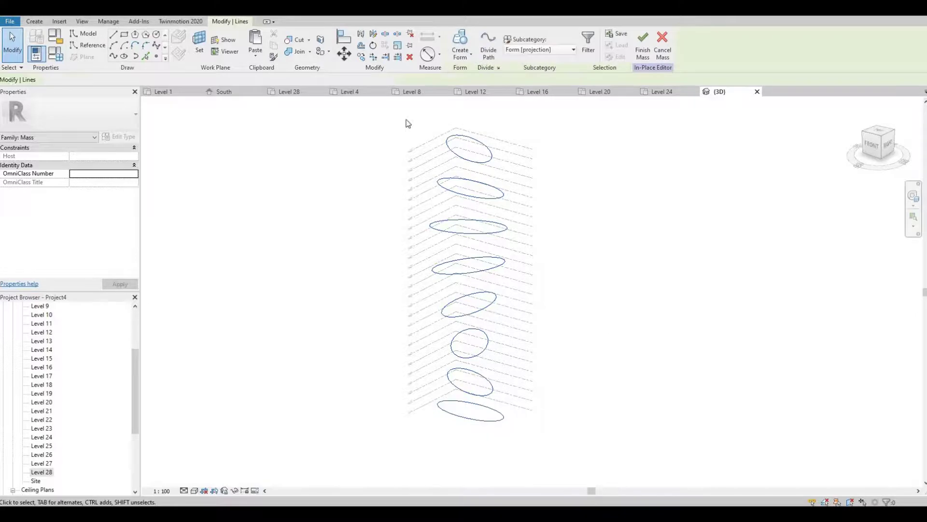
pyautogui.click(458, 56)
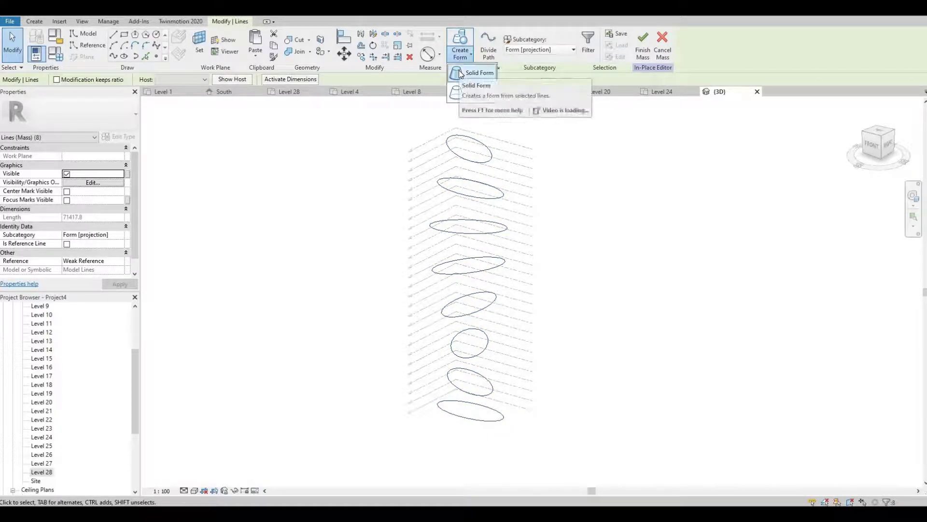
pyautogui.click(460, 74)
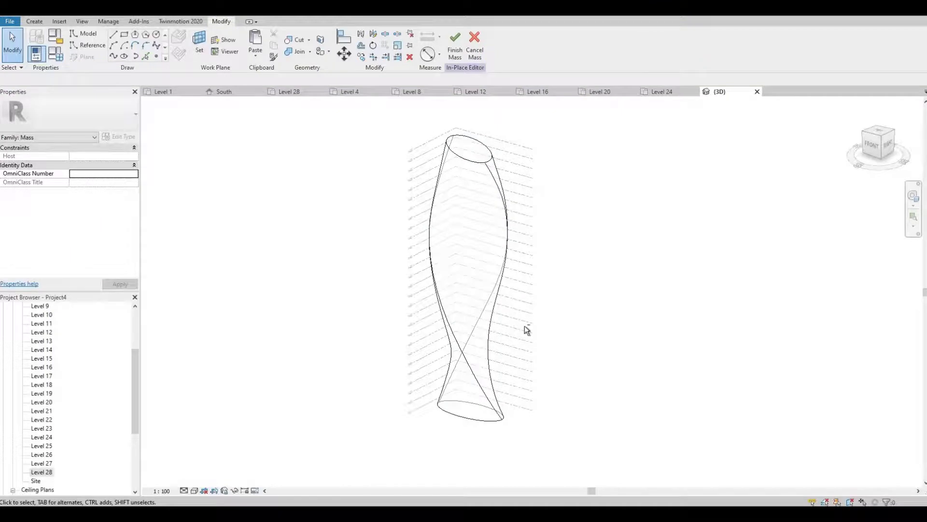
pyautogui.keyDown('shift'); pyautogui.moveTo(525, 326); pyautogui.dragTo(683, 271, button='middle'); pyautogui.keyUp('shift')
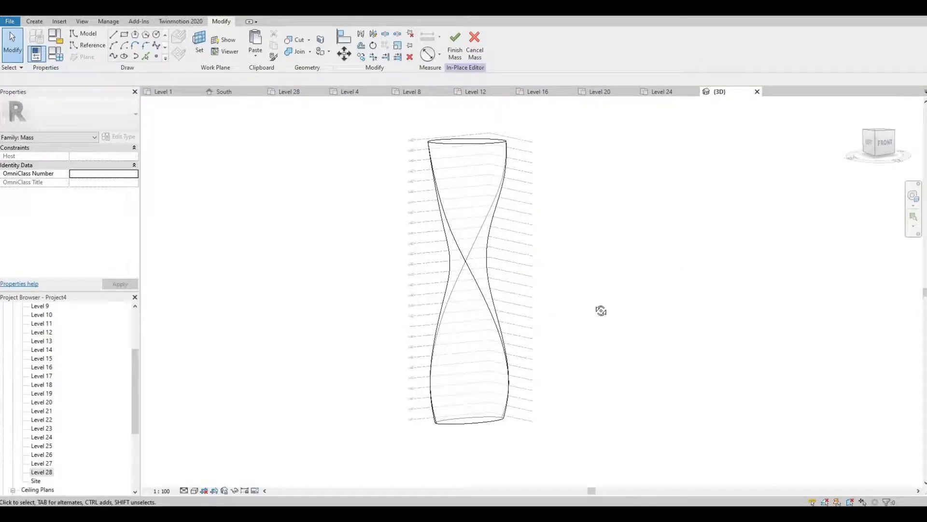
pyautogui.keyDown('shift'); pyautogui.moveTo(601, 310); pyautogui.dragTo(544, 269, button='middle'); pyautogui.keyUp('shift')
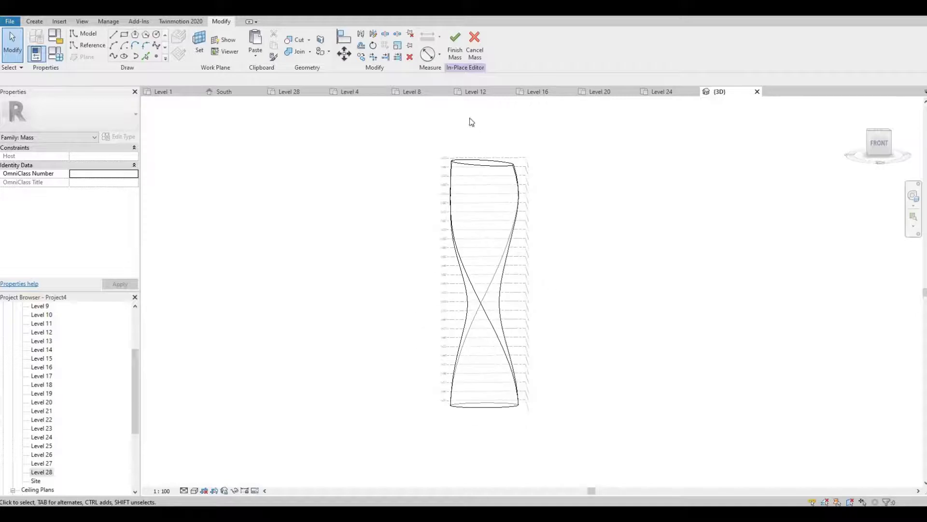
# Finish Mass 1 and select it, showing a gross volume of 35557.002 m³.
pyautogui.click(454, 50)
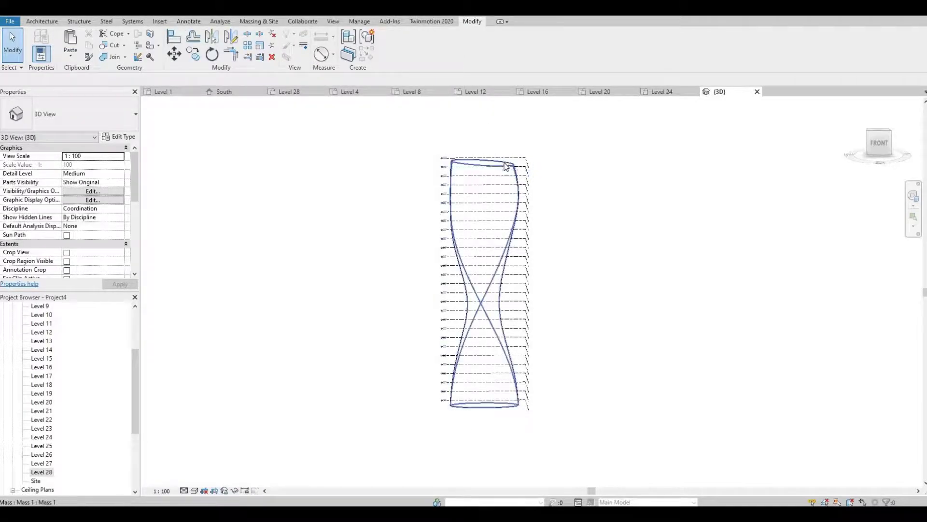
pyautogui.click(506, 166)
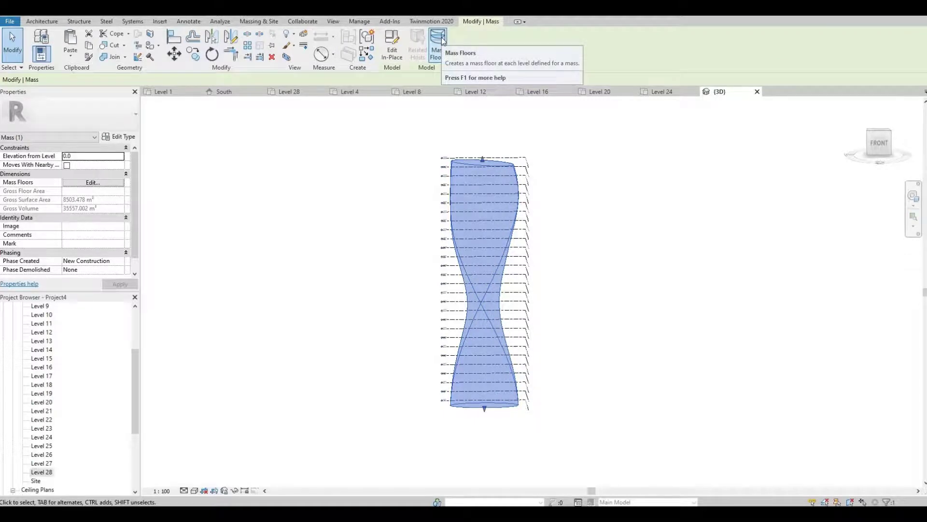
# Create mass floors on Levels 1 through 28, totalling 8897.016 m² gross floor area.
pyautogui.click(438, 44)
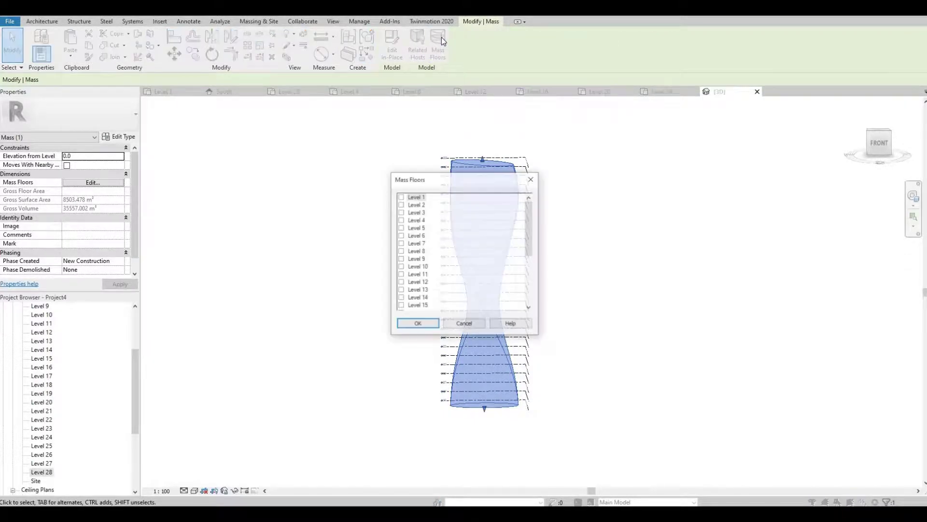
pyautogui.click(418, 198)
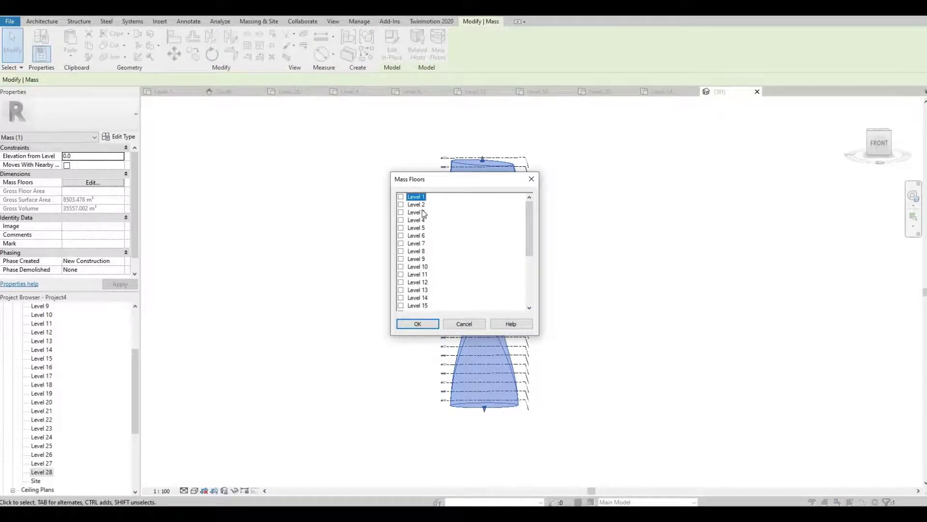
pyautogui.scroll(-5, 423, 218)
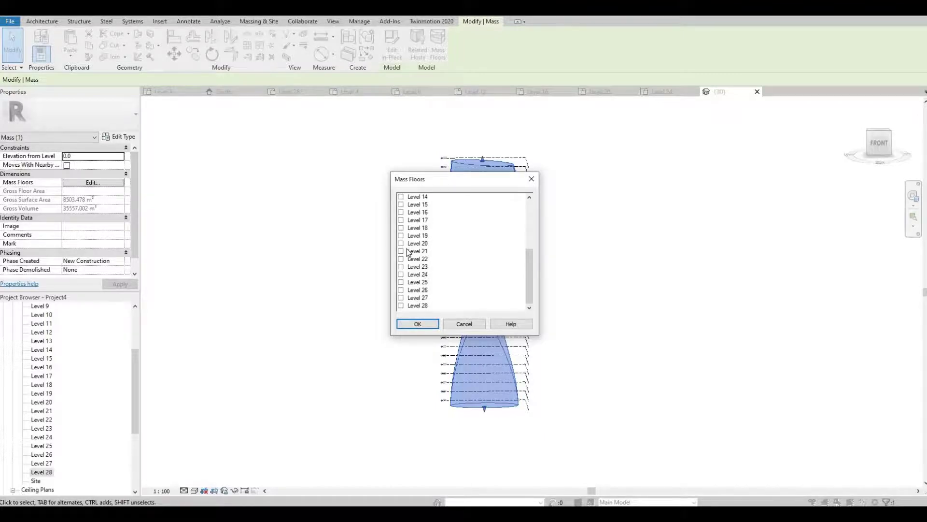
pyautogui.keyDown('shift'); pyautogui.click(418, 306); pyautogui.keyUp('shift')
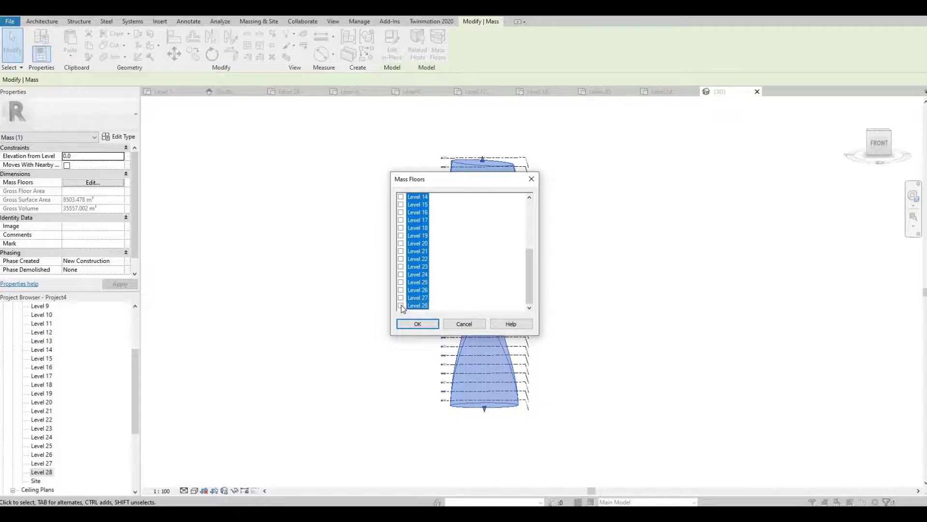
pyautogui.click(401, 306)
pyautogui.click(419, 324)
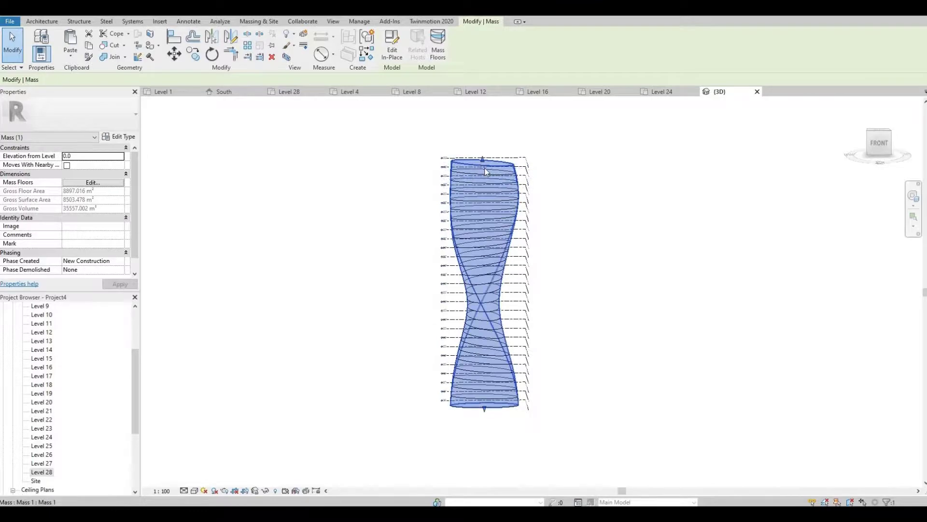
pyautogui.scroll(5, 484, 171)
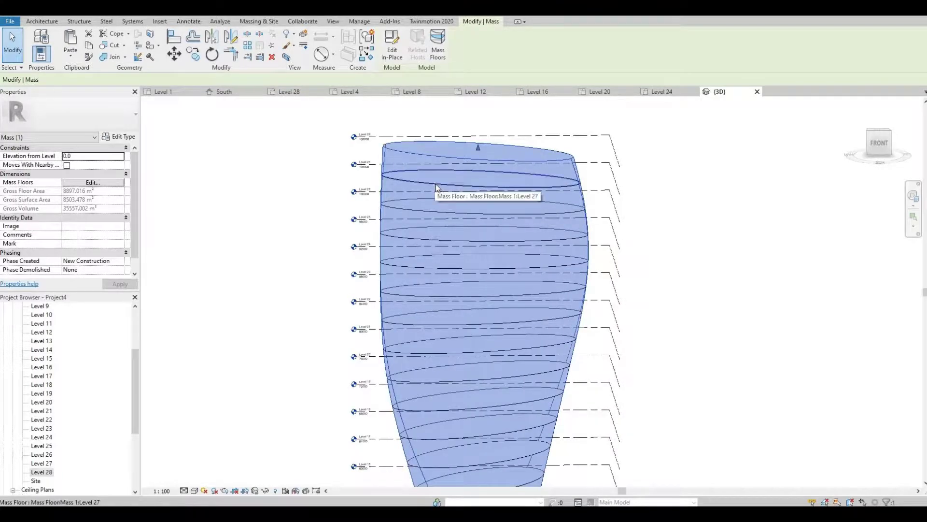
pyautogui.scroll(-2, 437, 191)
pyautogui.scroll(-3, 462, 250)
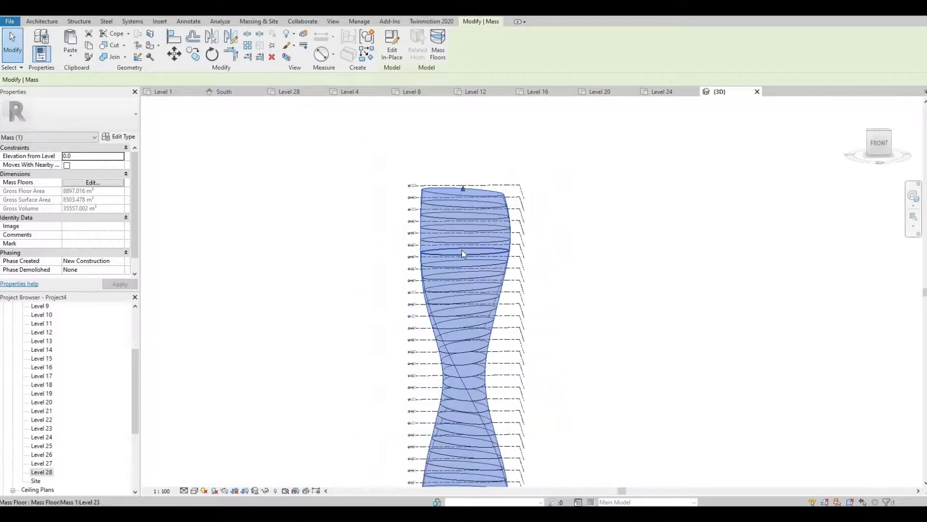
# Start Floor by Face, crossing-select all the tower's mass floors, and open the floor type list.
pyautogui.click(256, 21)
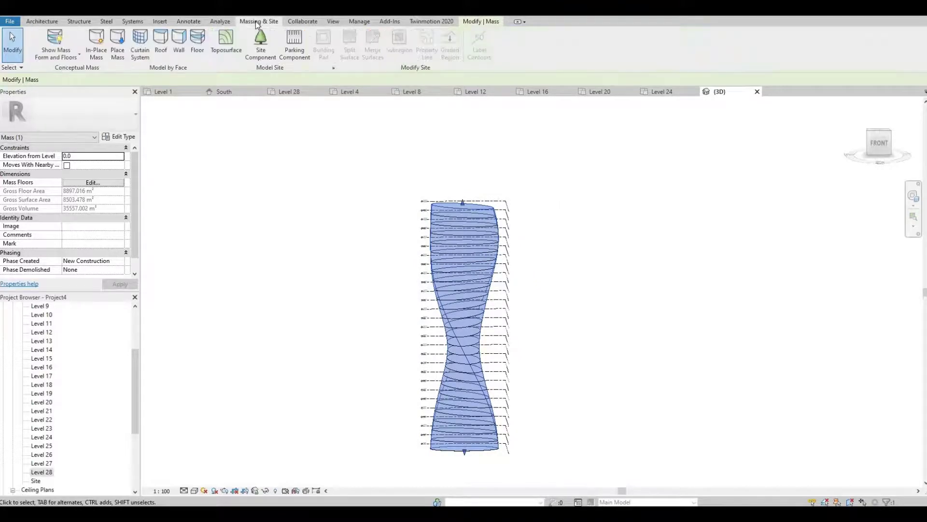
pyautogui.click(196, 42)
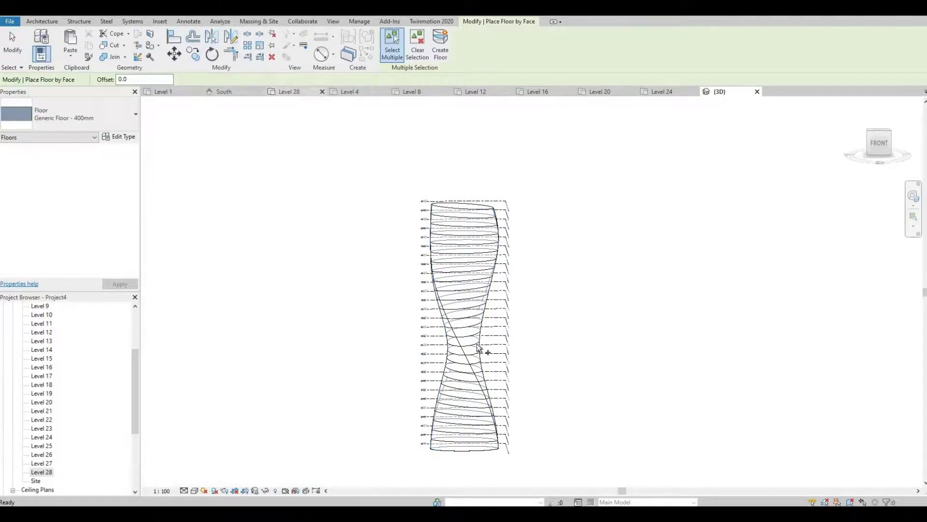
pyautogui.moveTo(563, 462); pyautogui.dragTo(408, 183)
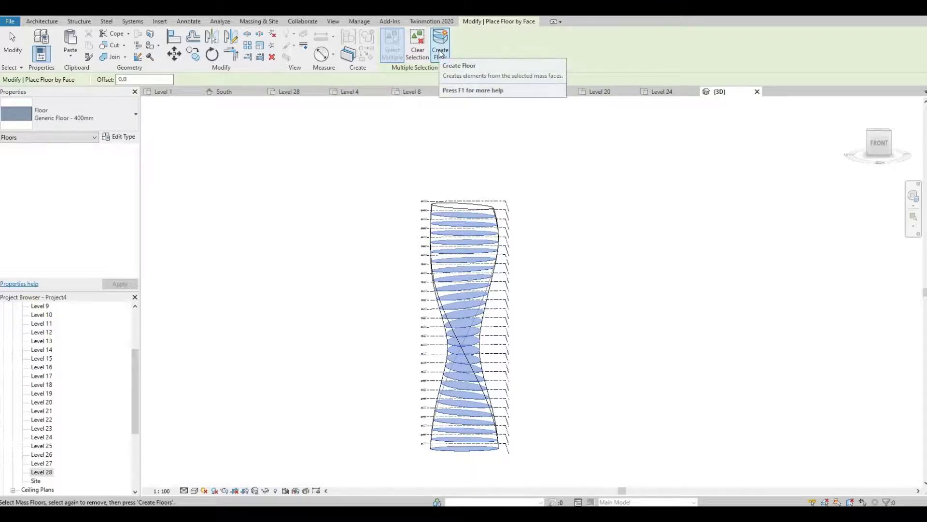
pyautogui.click(107, 111)
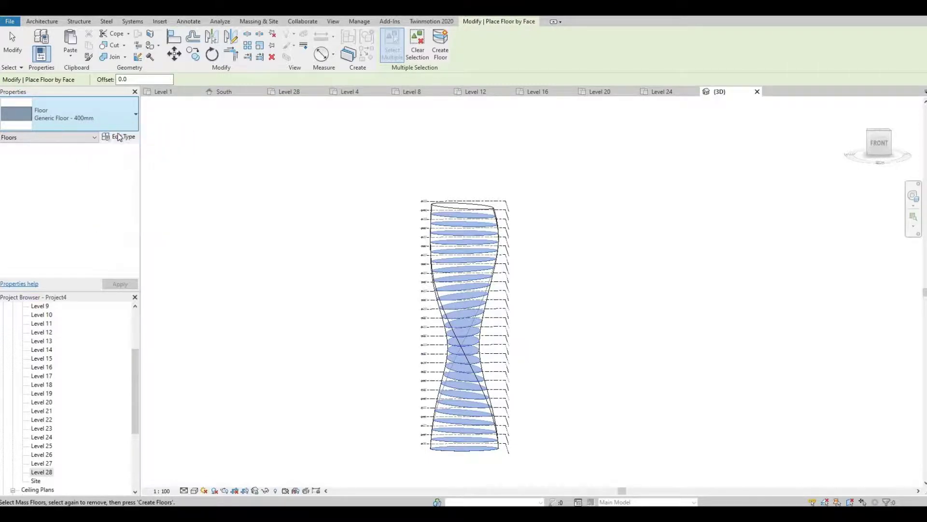
# Duplicate the Generic Floor - 400mm type as a new type named Generic Floor - 100mm.
pyautogui.click(119, 138)
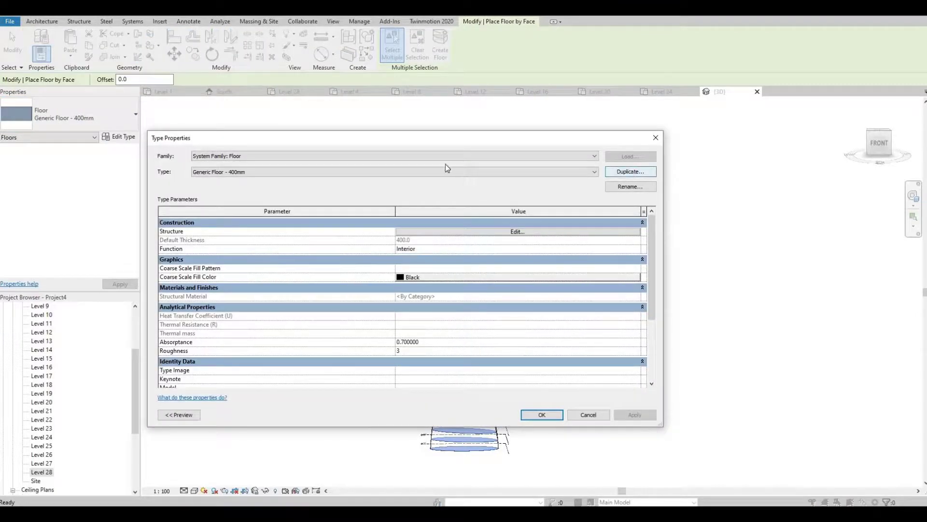
pyautogui.click(624, 173)
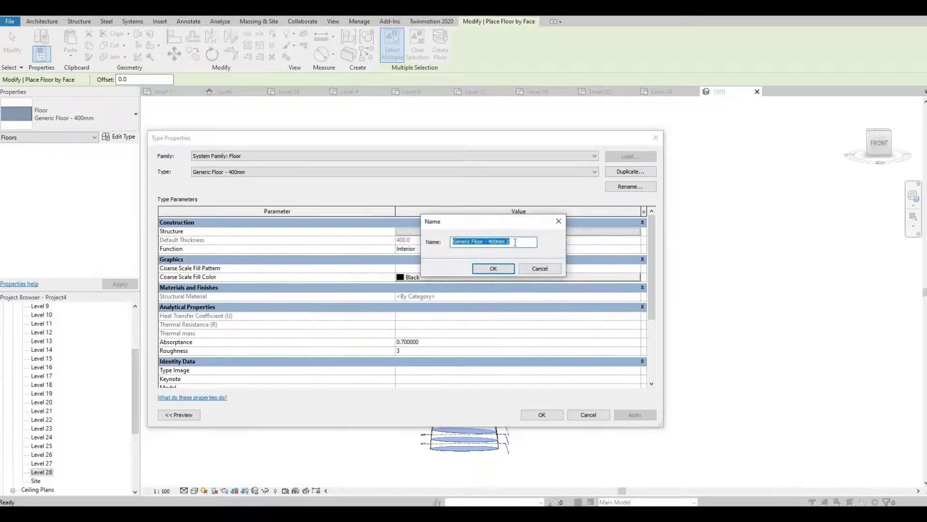
pyautogui.click(514, 242)
pyautogui.click(493, 269)
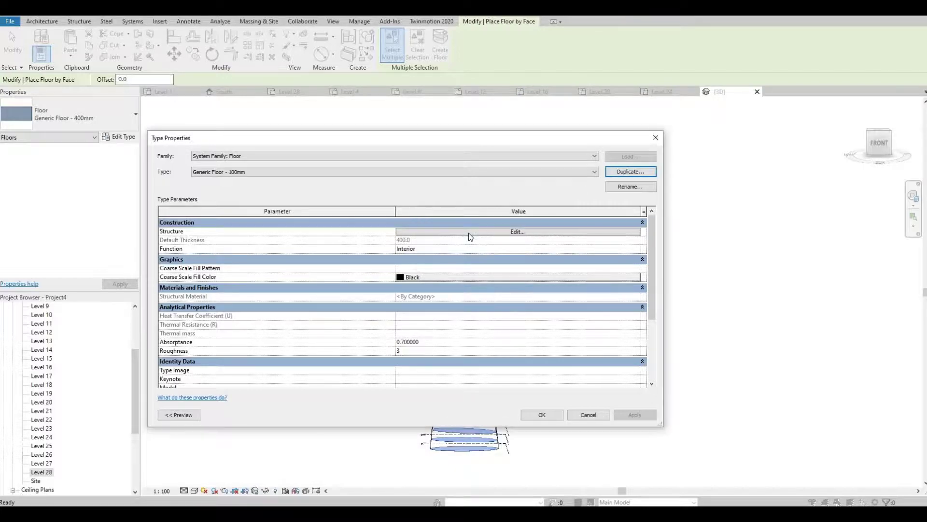
pyautogui.click(411, 232)
# Set the new type's structure layer to 100 mm and create floors on the selected mass floors.
pyautogui.click(411, 231)
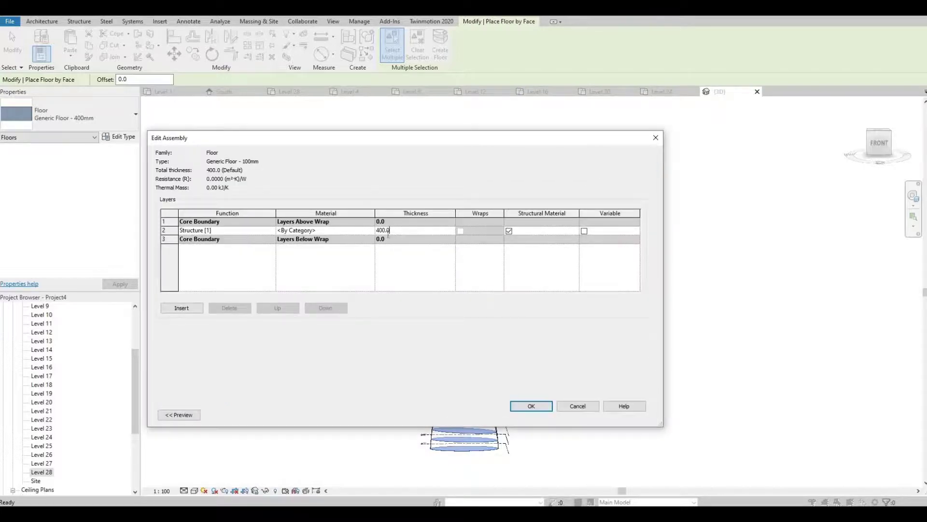
pyautogui.hotkey('ctrl', 'a')
pyautogui.write('1')
pyautogui.click(549, 407)
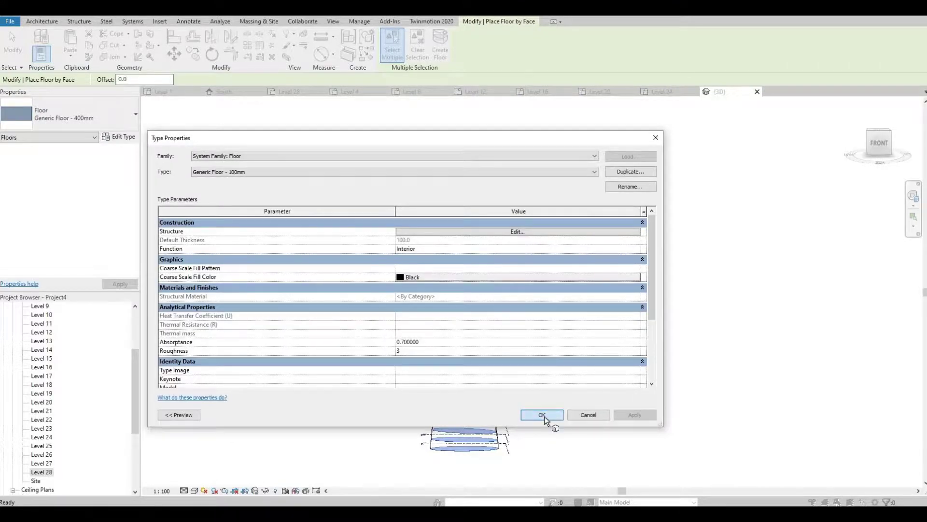
pyautogui.click(544, 417)
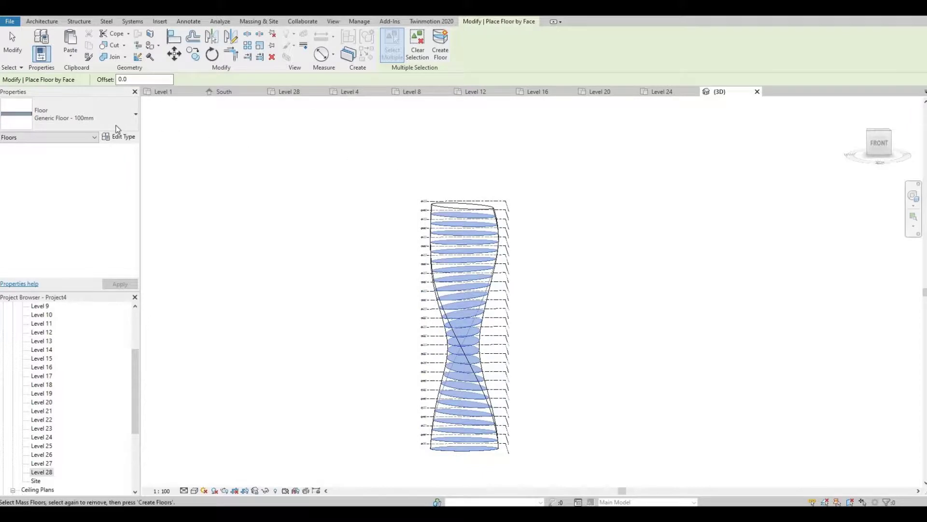
pyautogui.click(441, 52)
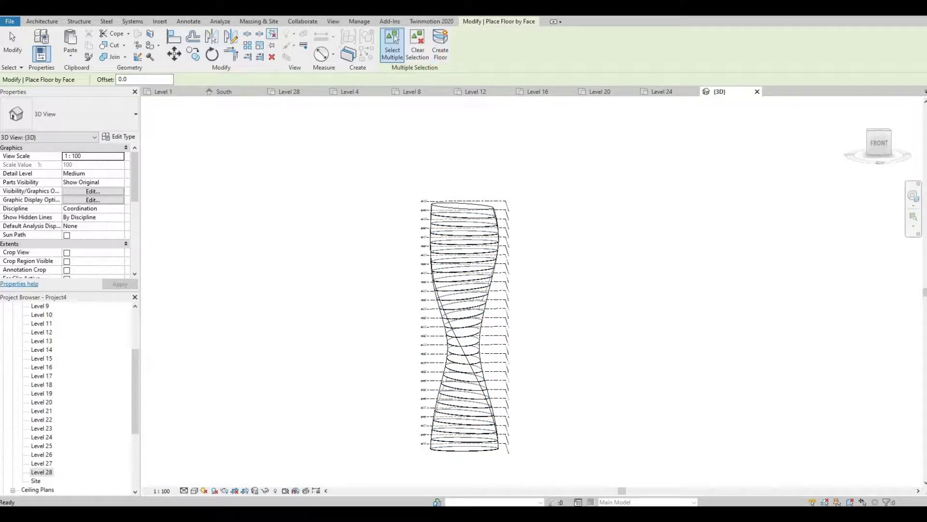
# Use Roof by Face to cap the tower's Level 28 top face with a Generic Roof - 300mm.
pyautogui.click(256, 22)
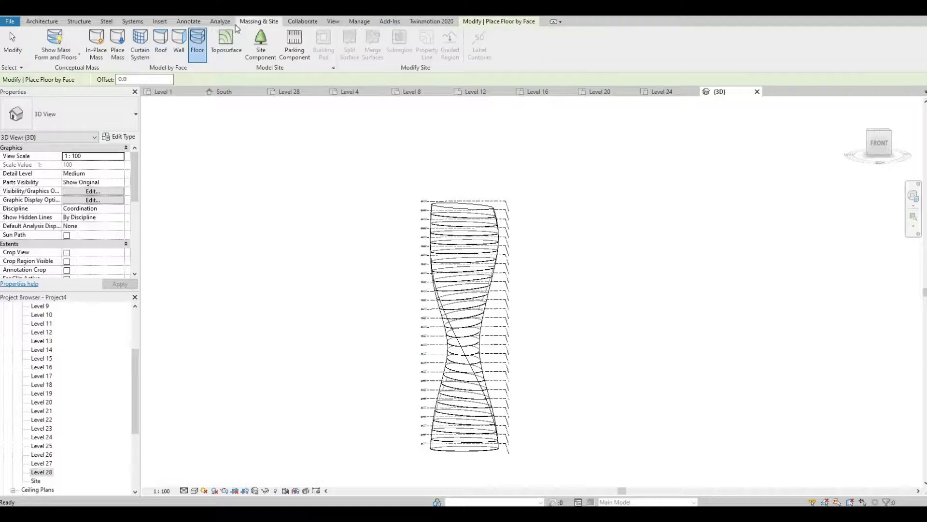
pyautogui.click(164, 47)
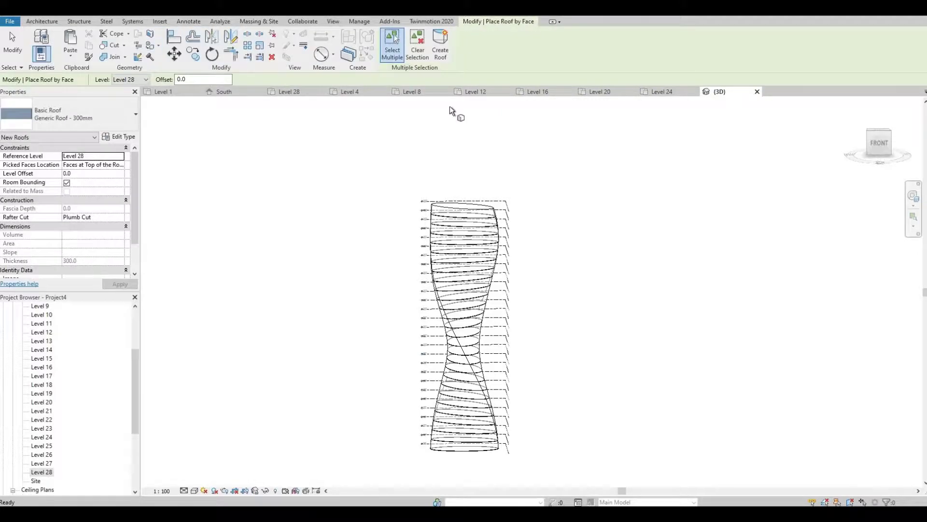
pyautogui.scroll(4, 503, 269)
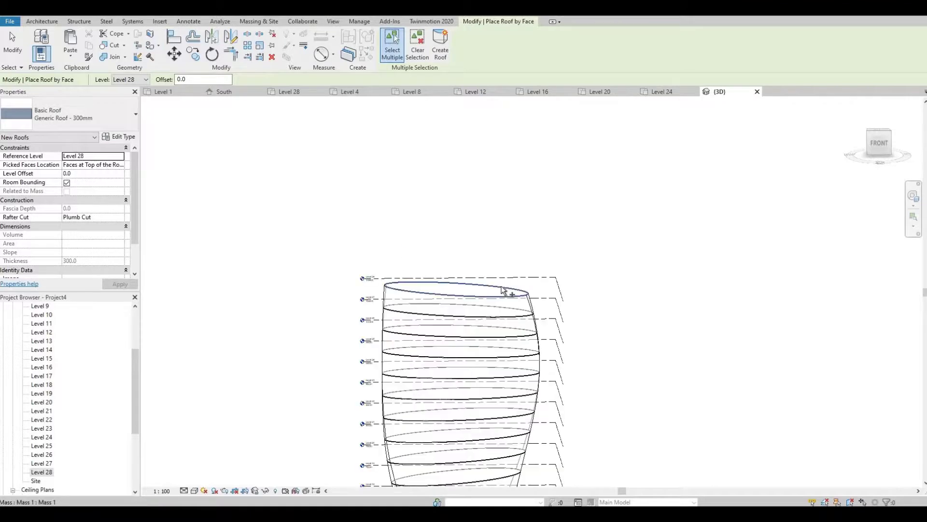
pyautogui.click(502, 286)
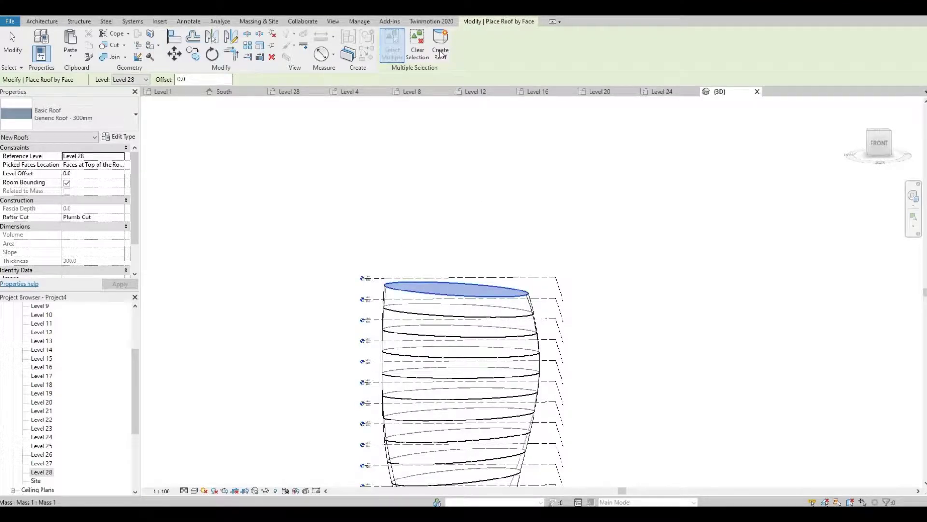
pyautogui.click(441, 52)
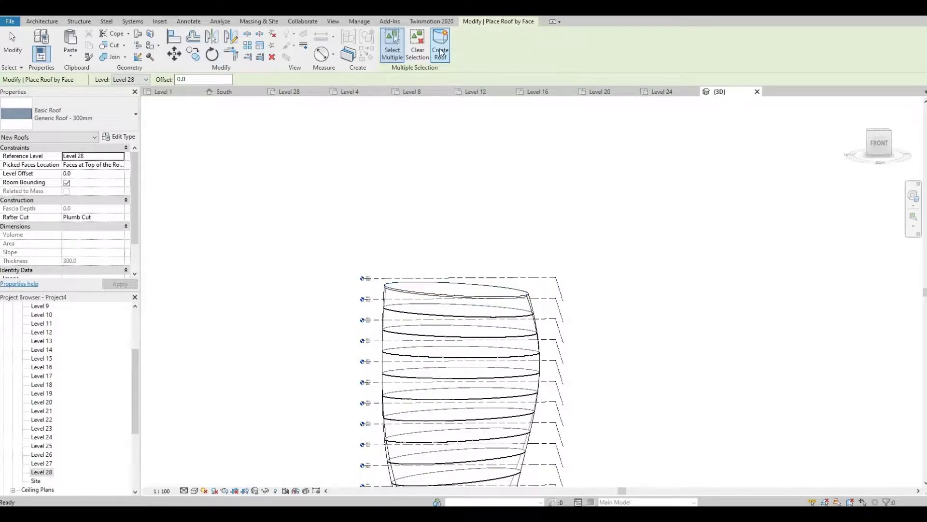
pyautogui.scroll(-3, 364, 157)
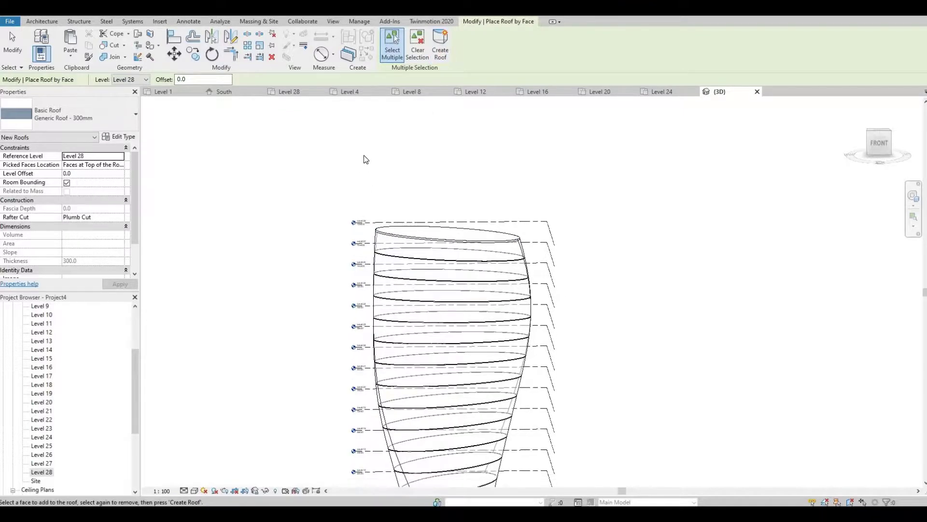
pyautogui.press('Escape')
pyautogui.press('Escape')
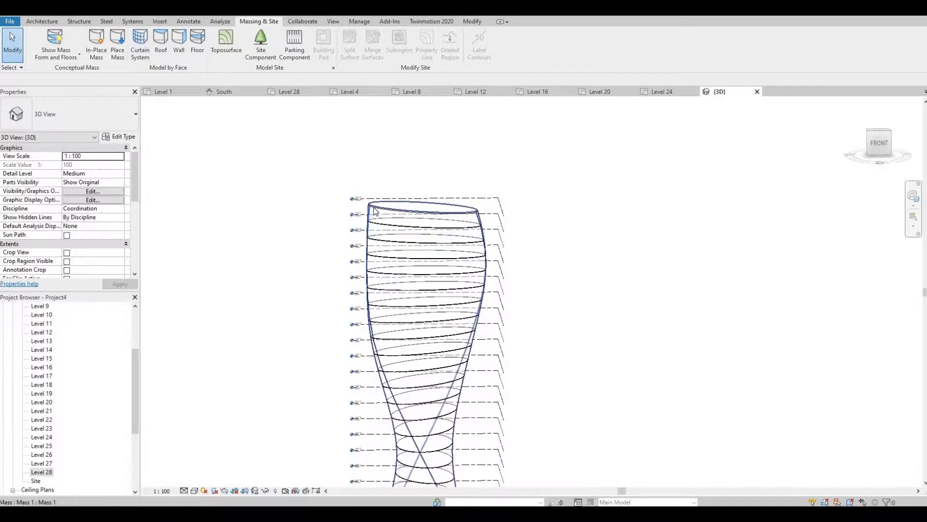
# Create a 1500 x 3000mm curtain system by face on the tower's upper mass face.
pyautogui.click(412, 241)
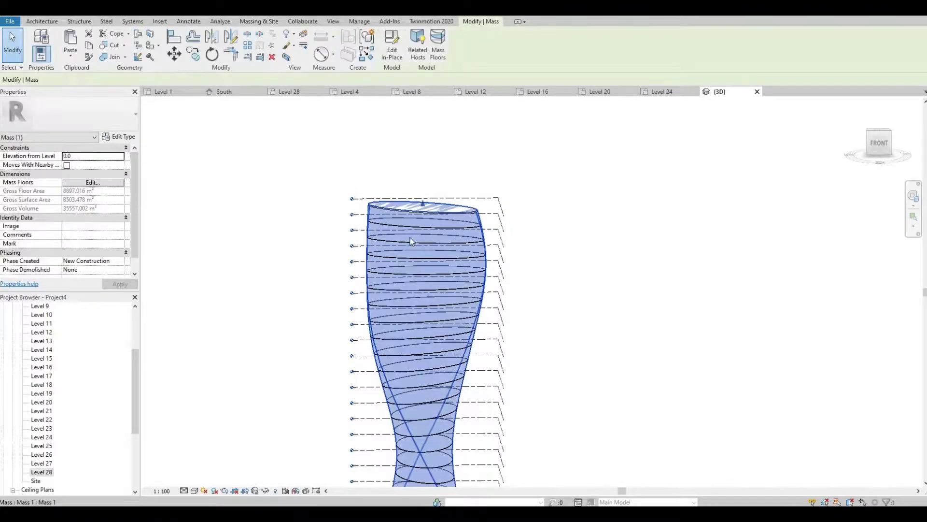
pyautogui.keyDown('shift'); pyautogui.moveTo(422, 245); pyautogui.dragTo(580, 232, button='middle'); pyautogui.keyUp('shift')
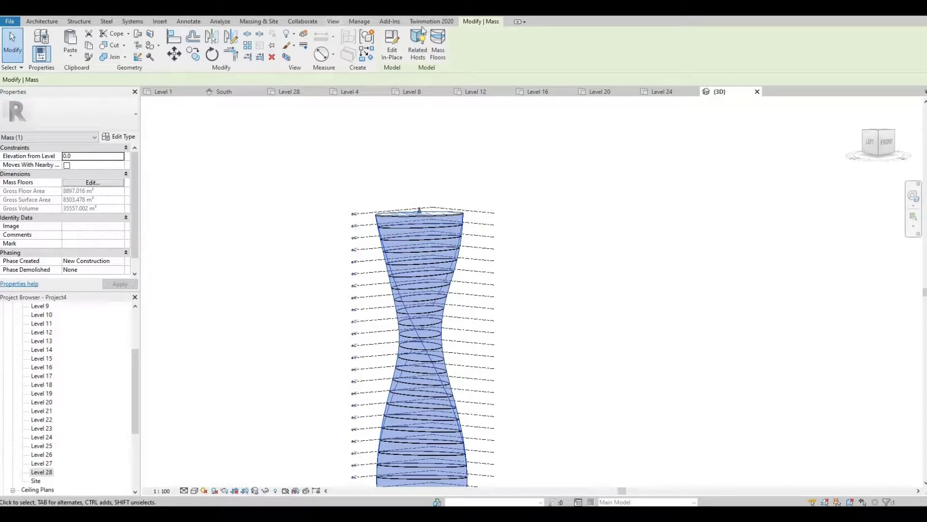
pyautogui.click(259, 21)
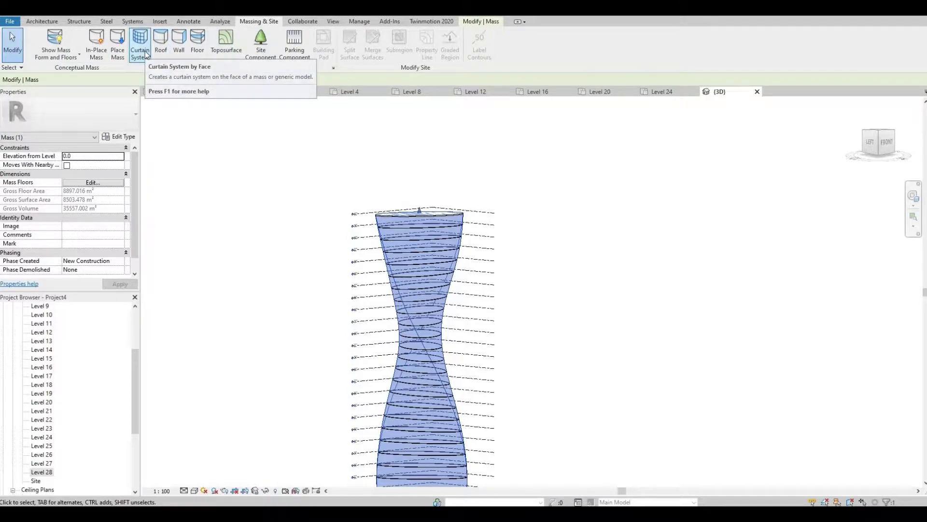
pyautogui.click(140, 46)
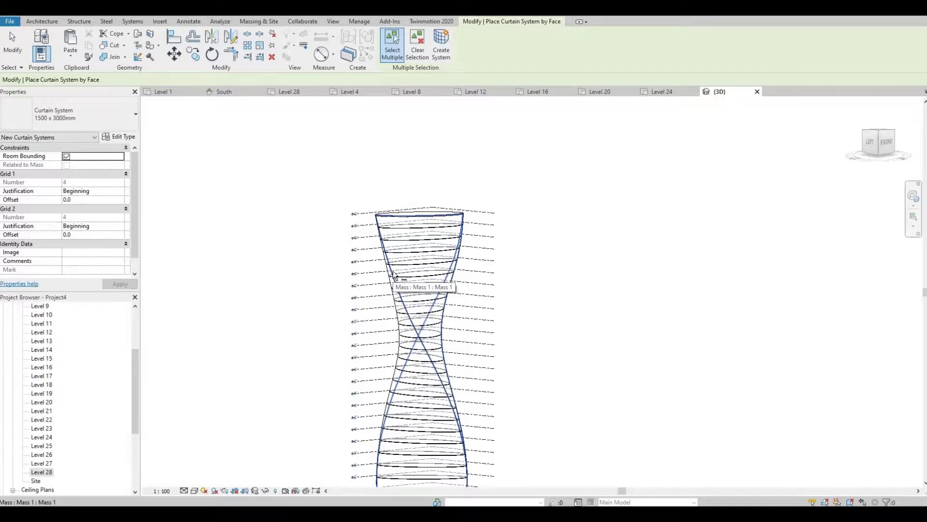
pyautogui.click(393, 274)
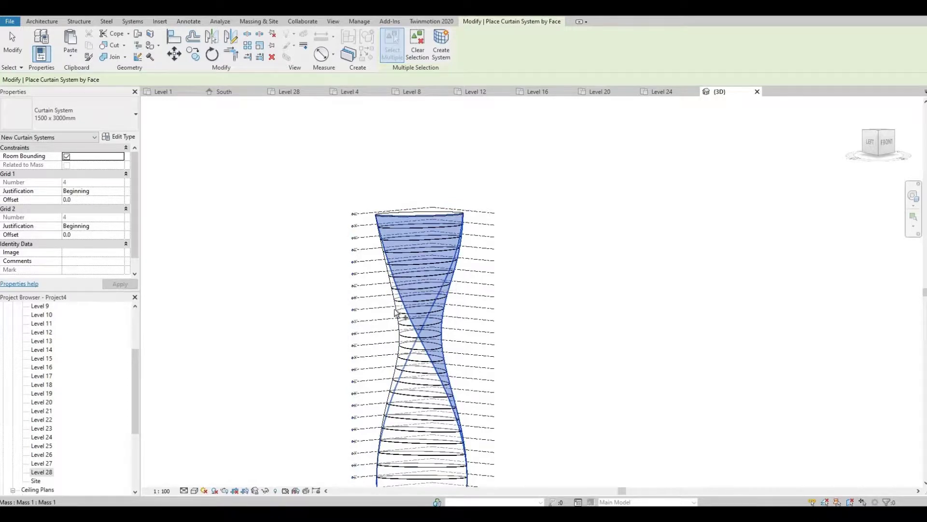
pyautogui.keyDown('shift'); pyautogui.moveTo(392, 276); pyautogui.dragTo(417, 247, button='middle'); pyautogui.keyUp('shift')
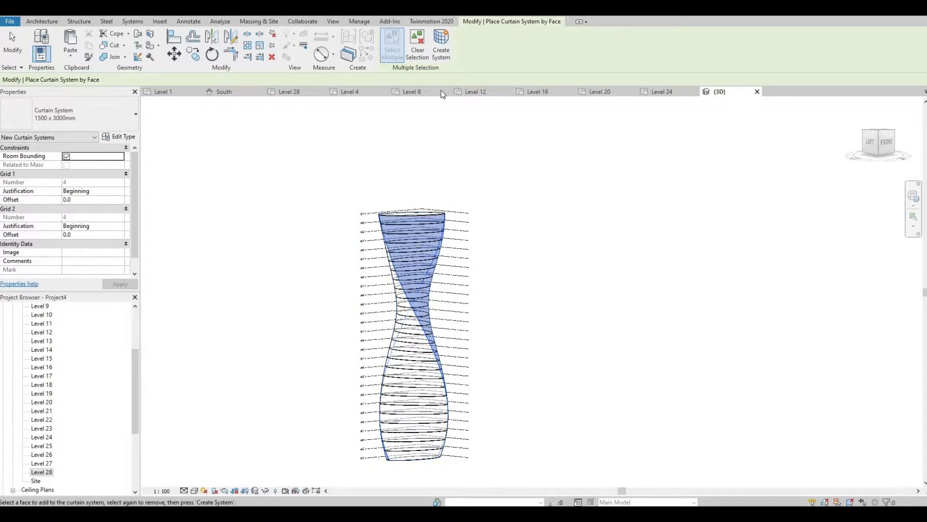
pyautogui.click(444, 53)
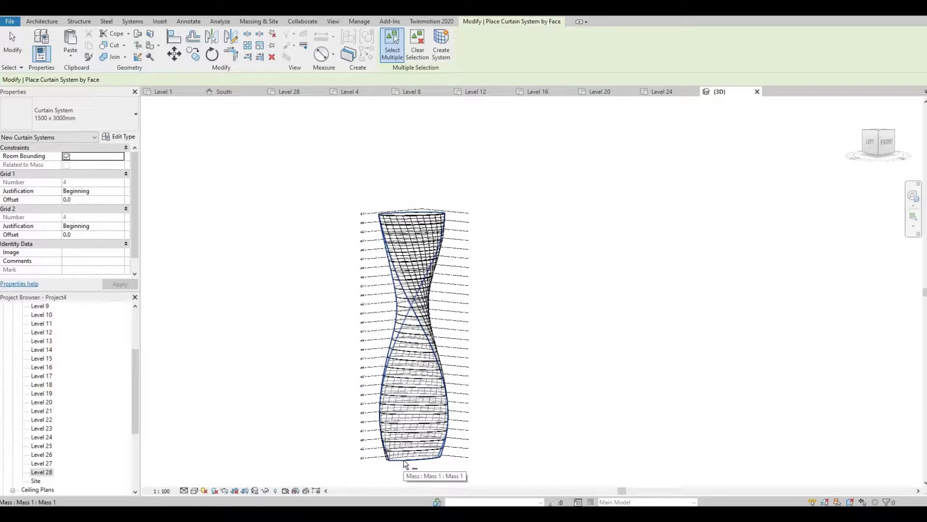
# Add a second curtain system on the mass's lower face.
pyautogui.click(404, 463)
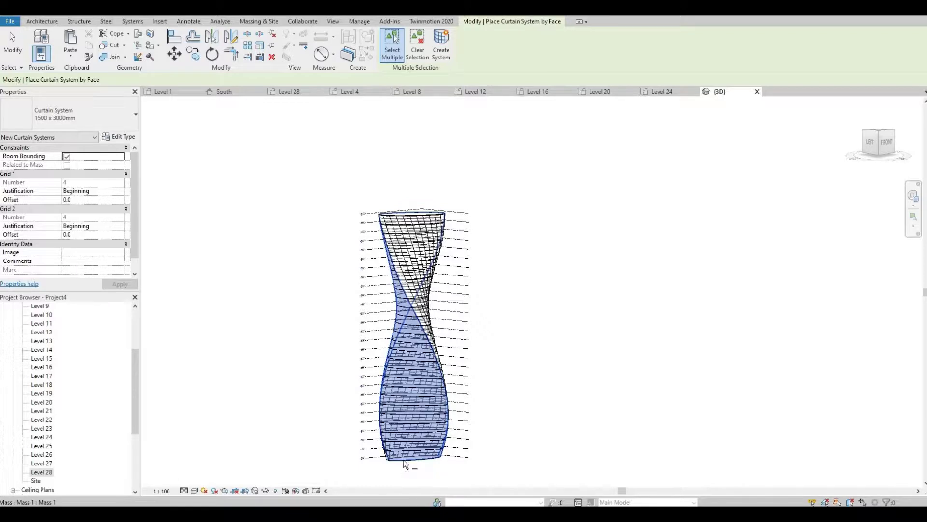
pyautogui.click(445, 51)
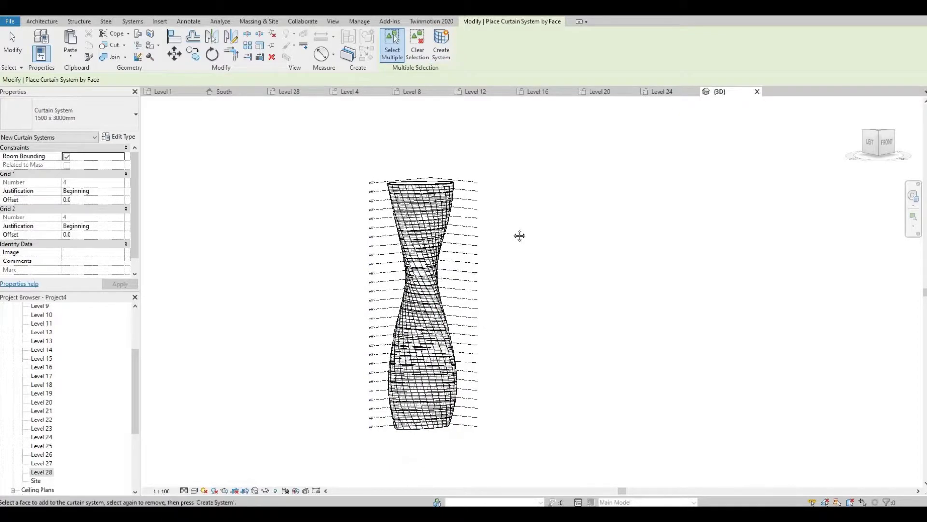
pyautogui.moveTo(513, 236); pyautogui.dragTo(507, 217, button='middle')
# Add rectangular 50mm x 150mm mullions on all grid lines of both curtain systems.
pyautogui.press('Escape')
pyautogui.press('Escape')
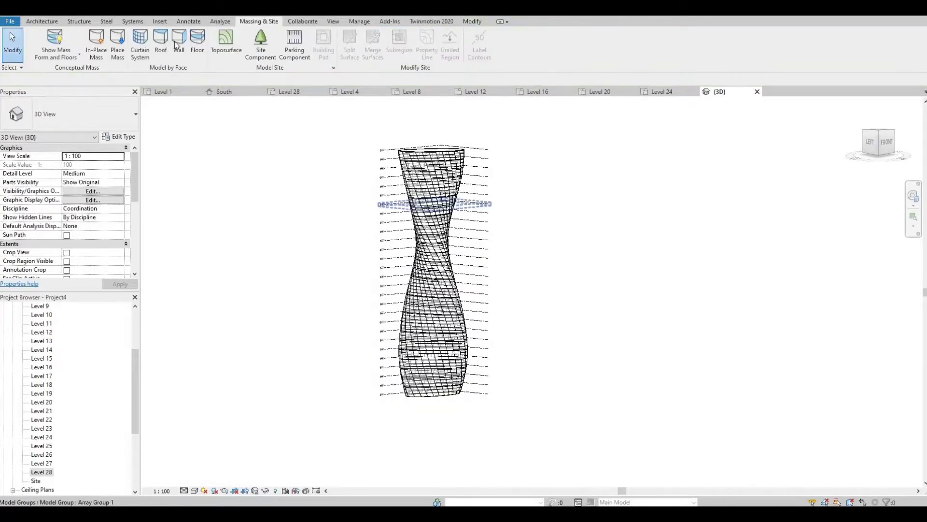
pyautogui.click(47, 22)
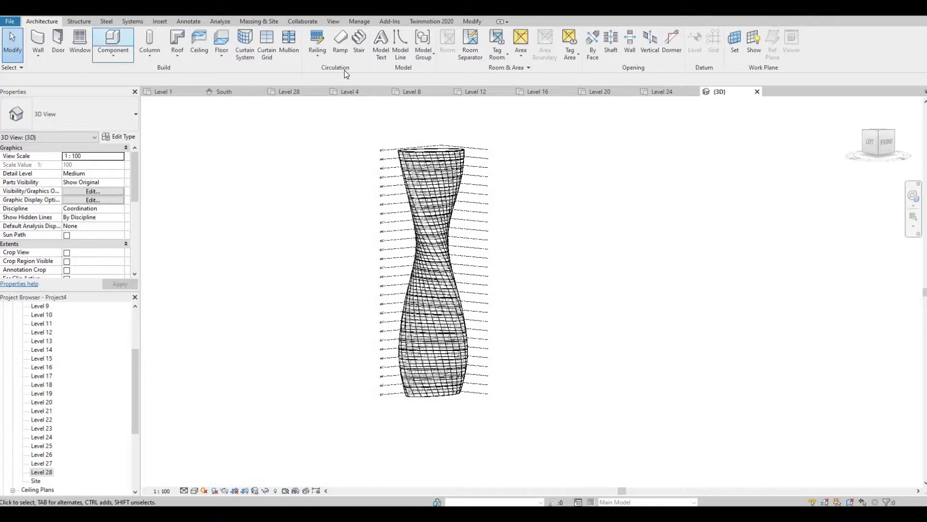
pyautogui.click(288, 43)
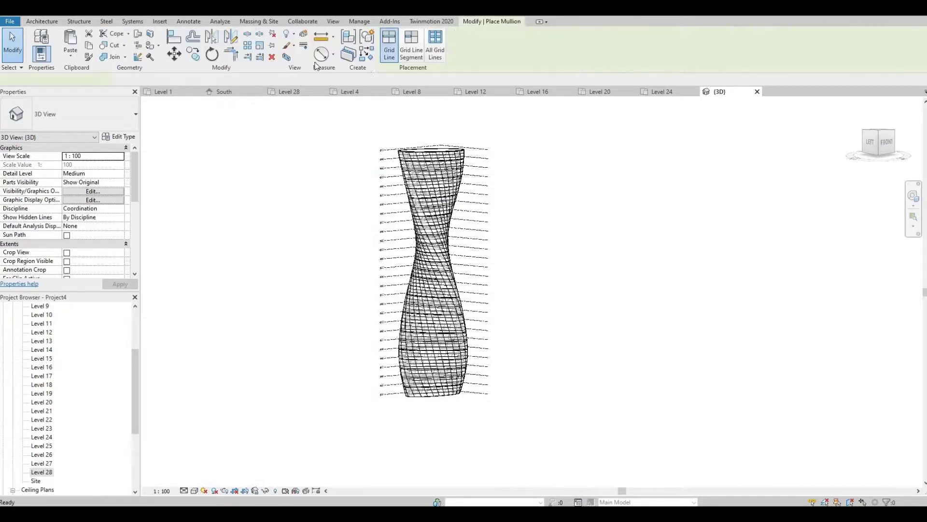
pyautogui.click(436, 48)
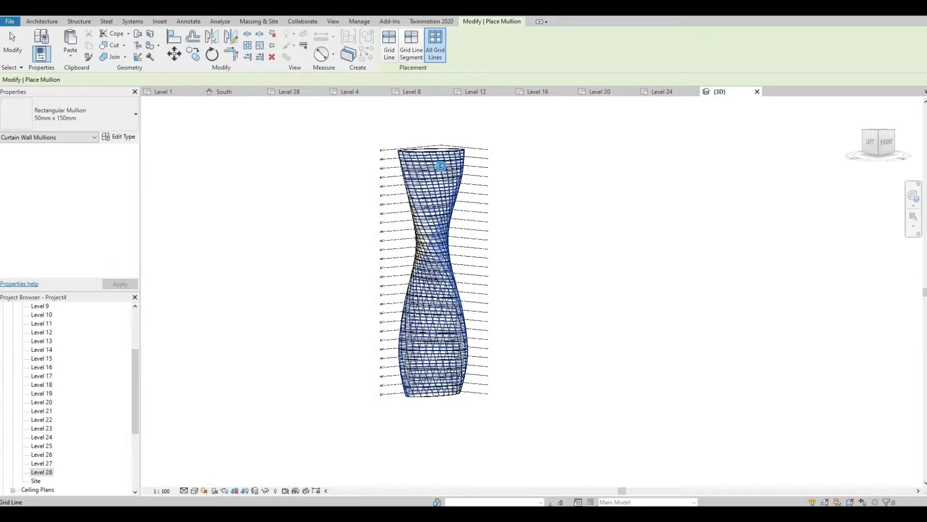
pyautogui.click(436, 183)
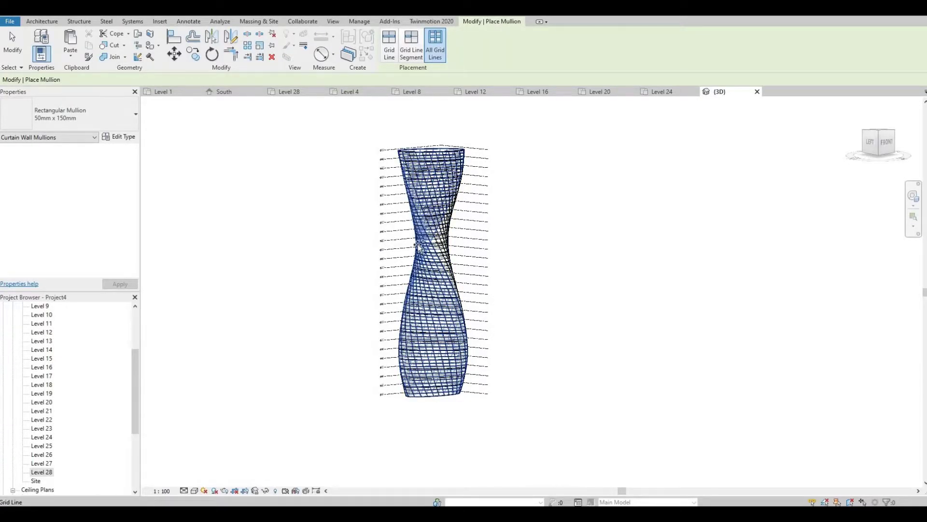
pyautogui.scroll(1, 439, 262)
pyautogui.scroll(5, 439, 262)
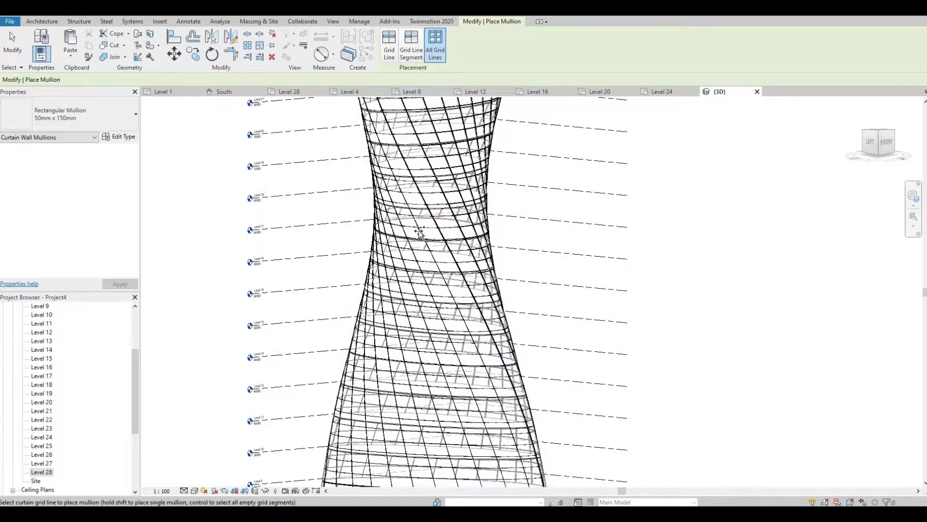
pyautogui.click(418, 233)
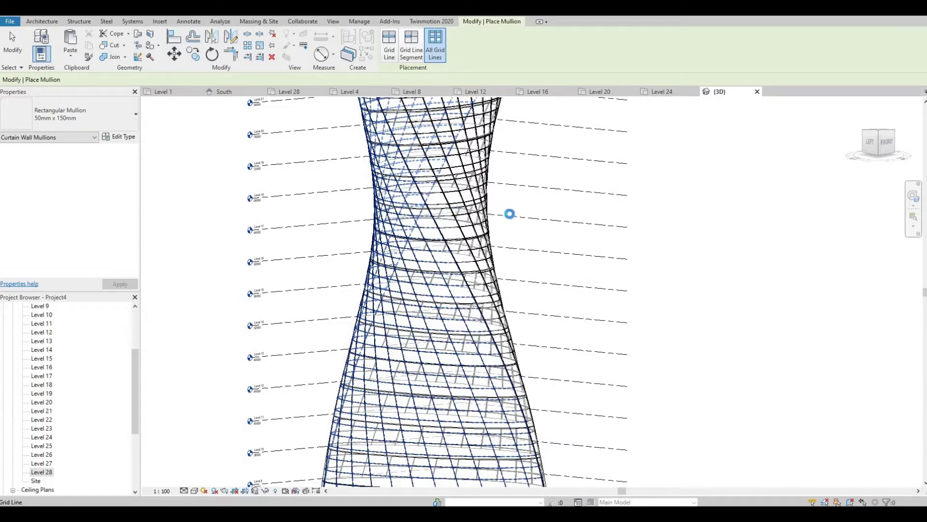
pyautogui.scroll(-5, 493, 232)
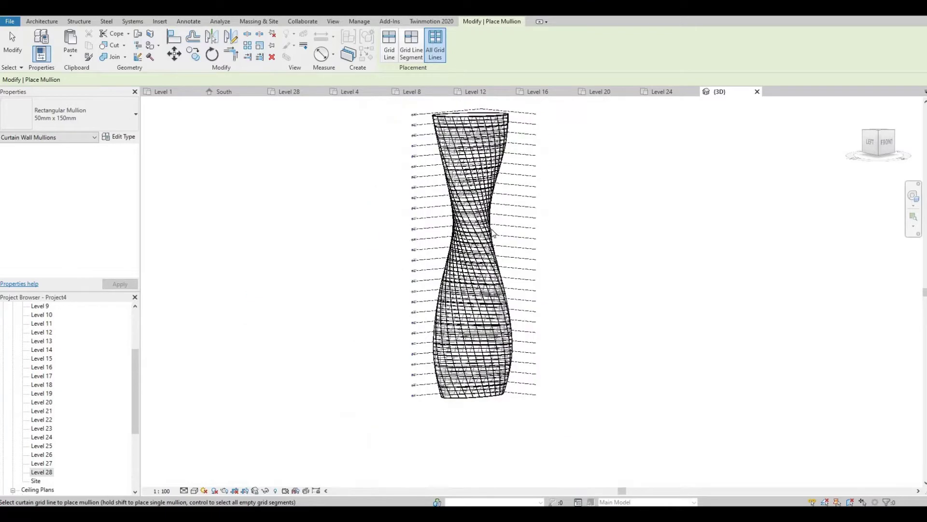
pyautogui.scroll(-2, 493, 232)
pyautogui.press('Escape')
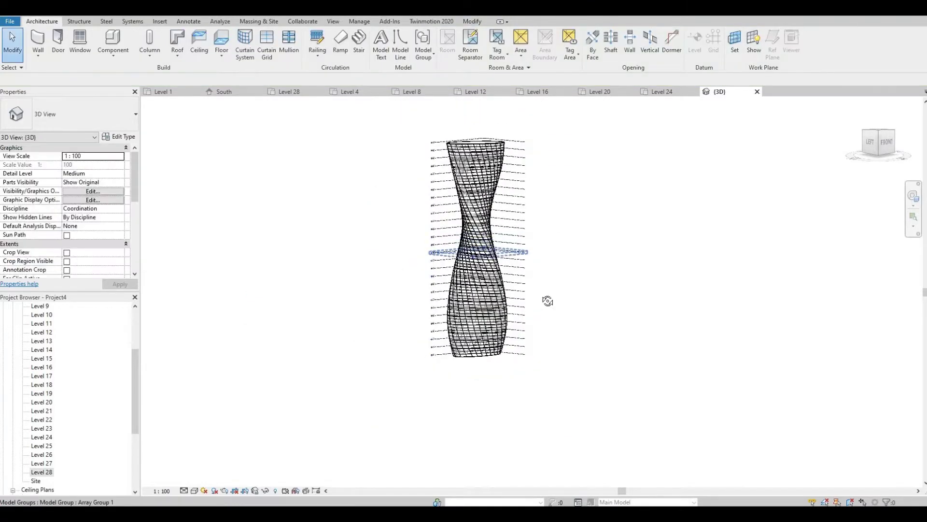
pyautogui.keyDown('shift'); pyautogui.moveTo(548, 301); pyautogui.dragTo(544, 278, button='middle'); pyautogui.keyUp('shift')
pyautogui.keyDown('shift'); pyautogui.moveTo(617, 232); pyautogui.dragTo(553, 289, button='middle'); pyautogui.keyUp('shift')
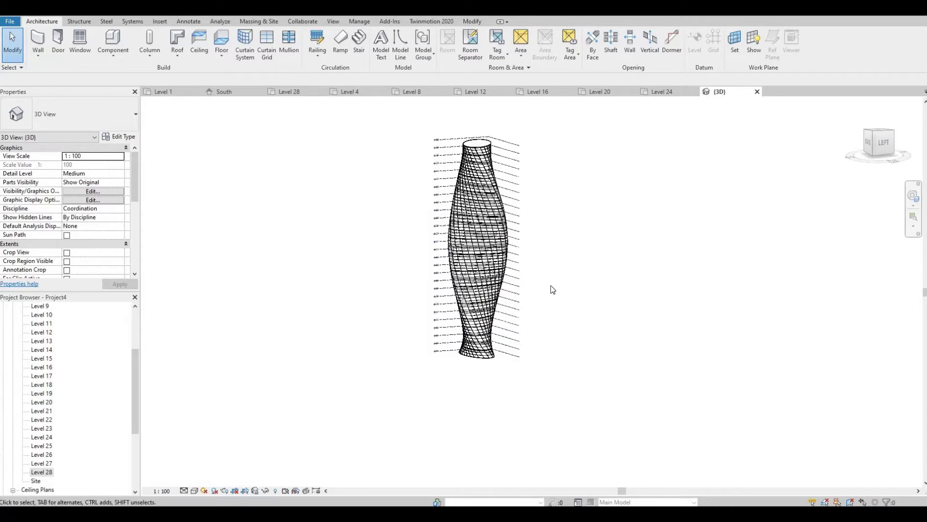
pyautogui.scroll(2, 551, 285)
pyautogui.scroll(1, 571, 252)
pyautogui.scroll(-1, 560, 270)
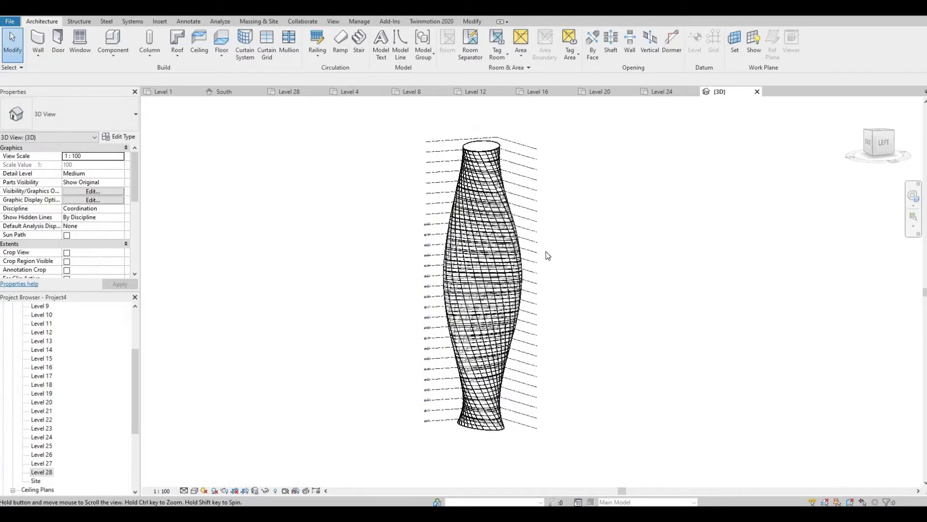
pyautogui.scroll(1, 548, 255)
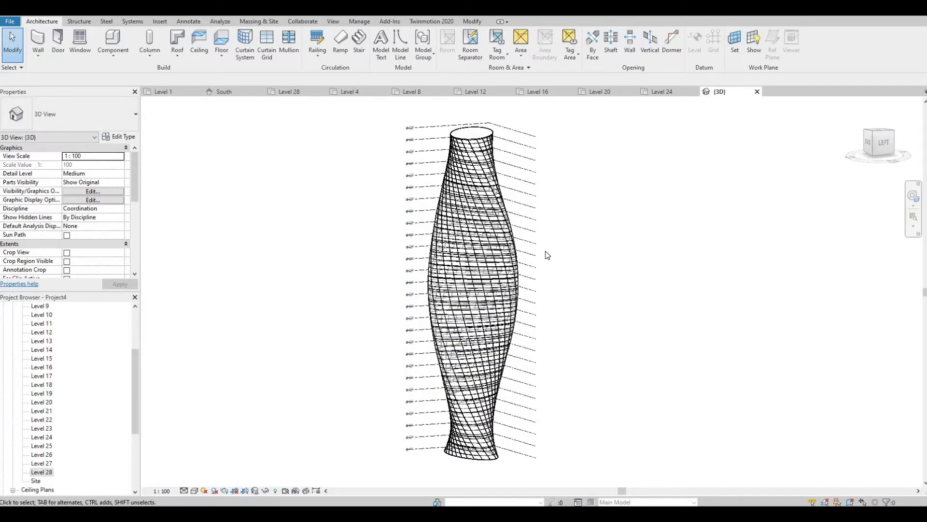